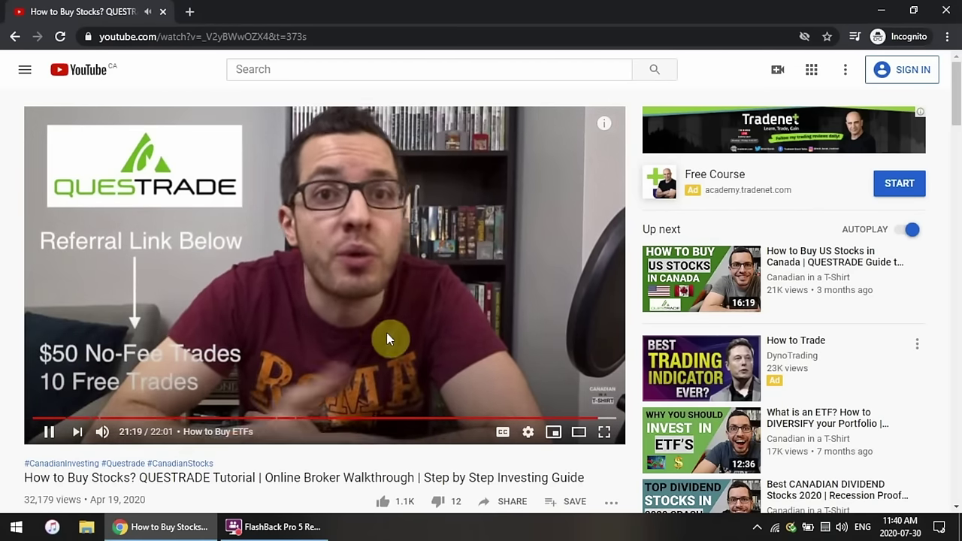
# Pause the tutorial, expand its description and follow the questrade.com referral link to open an account
pyautogui.click(337, 303)
pyautogui.scroll(-2, 341, 310)
pyautogui.scroll(-1, 344, 317)
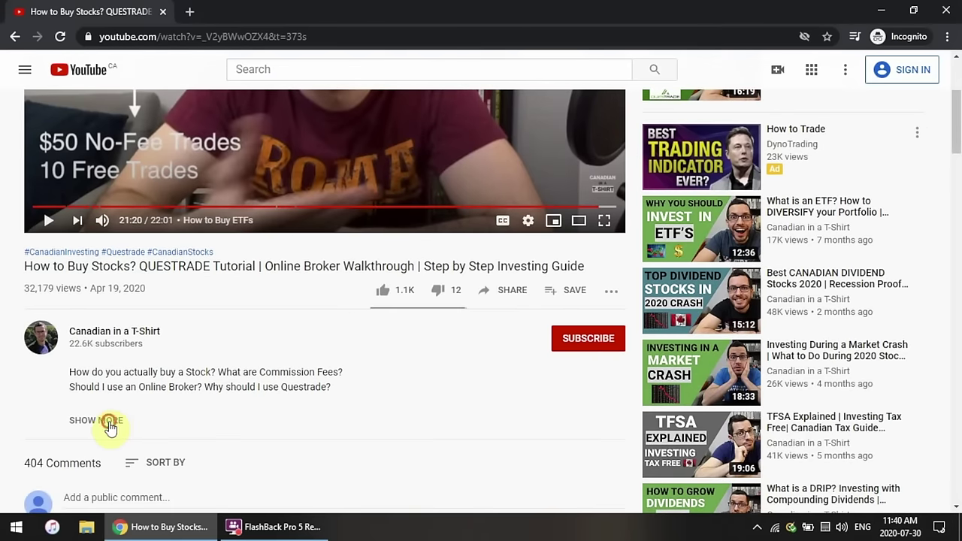
pyautogui.click(109, 423)
pyautogui.scroll(-3, 343, 326)
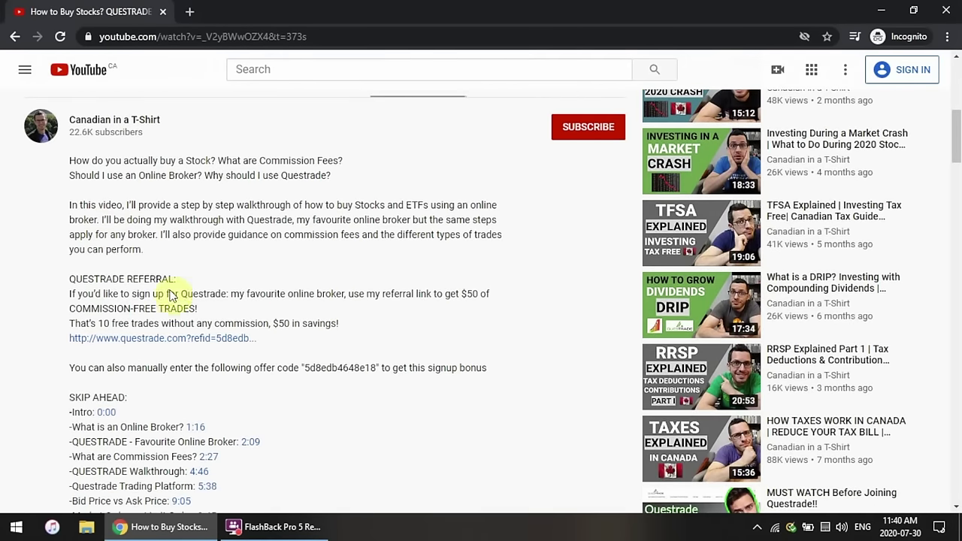
pyautogui.click(197, 340)
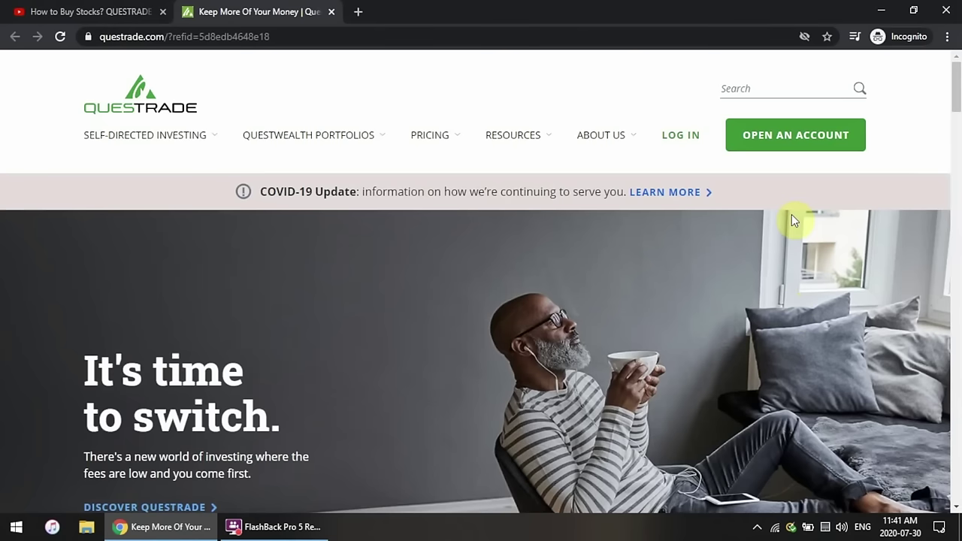
pyautogui.click(801, 150)
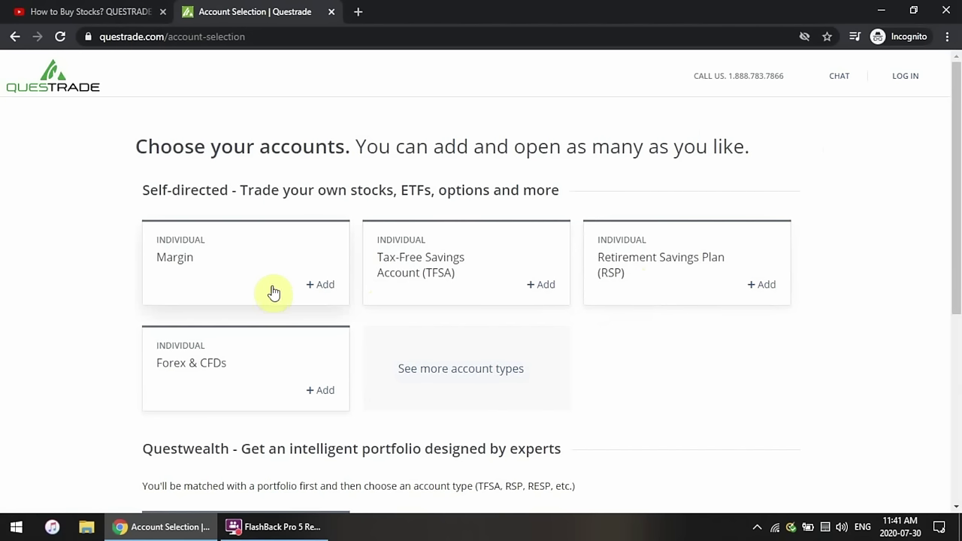
# Reveal the other account types beyond Margin, TFSA, RSP and Forex & CFDs
pyautogui.scroll(-1, 626, 203)
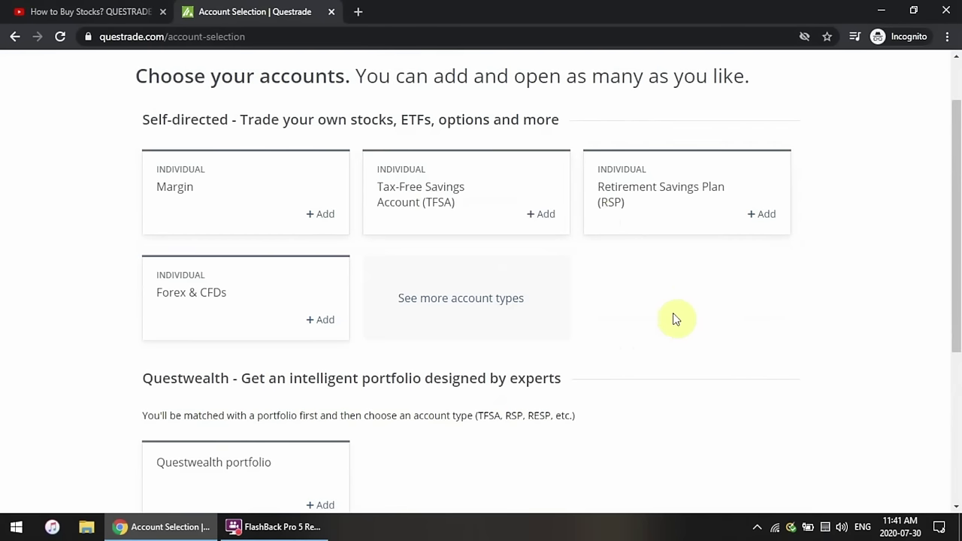
pyautogui.click(481, 331)
pyautogui.scroll(-2, 481, 331)
pyautogui.scroll(3, 526, 323)
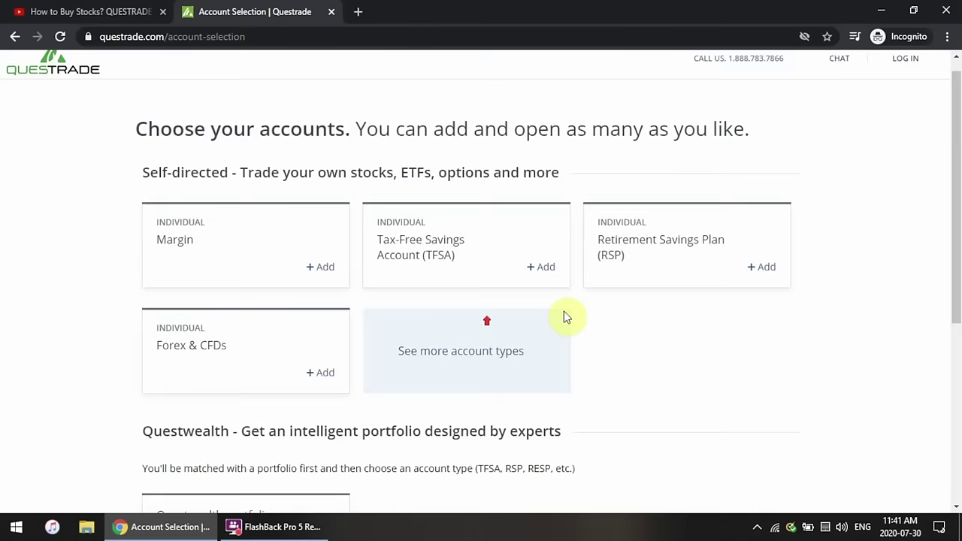
pyautogui.click(473, 377)
pyautogui.scroll(-2, 473, 377)
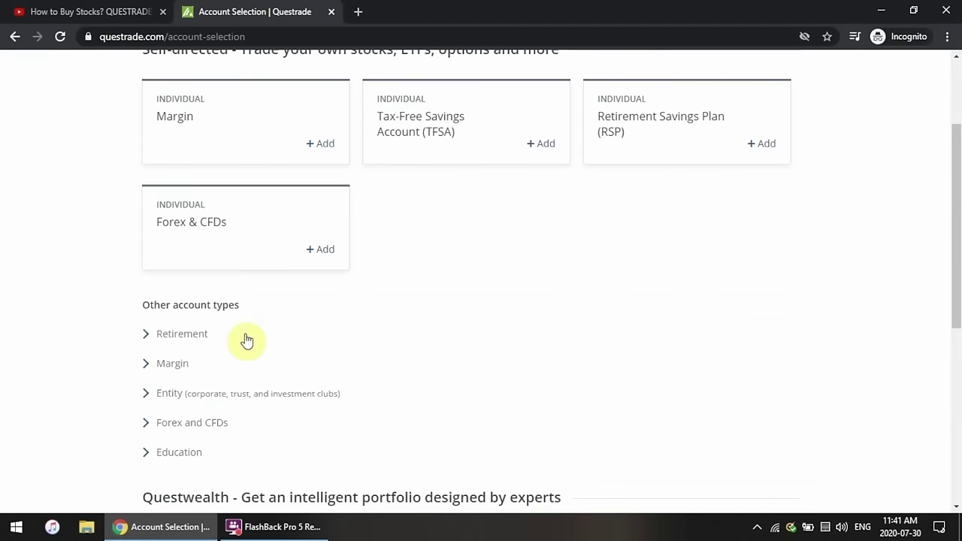
# Expand and collapse the Retirement and Education account types, then return to the top
pyautogui.click(174, 335)
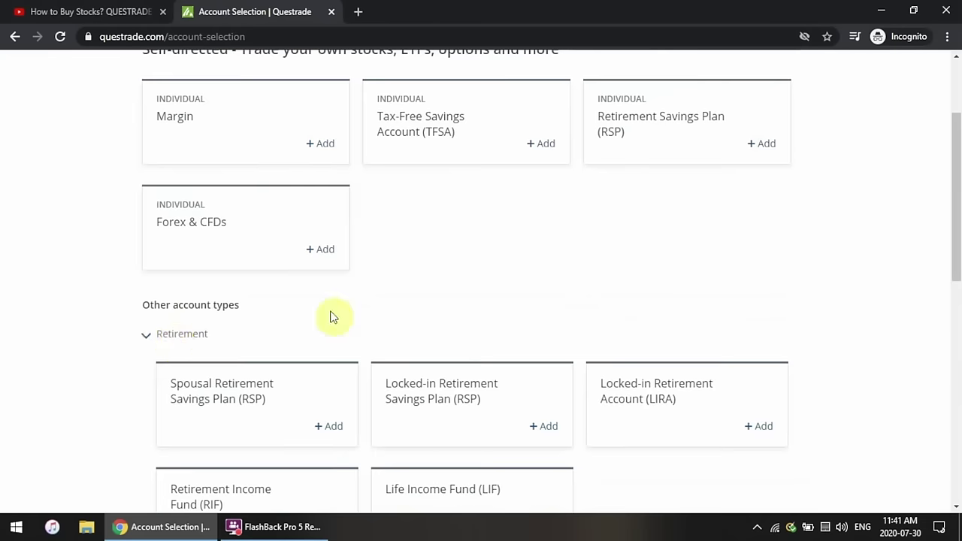
pyautogui.scroll(-1, 333, 317)
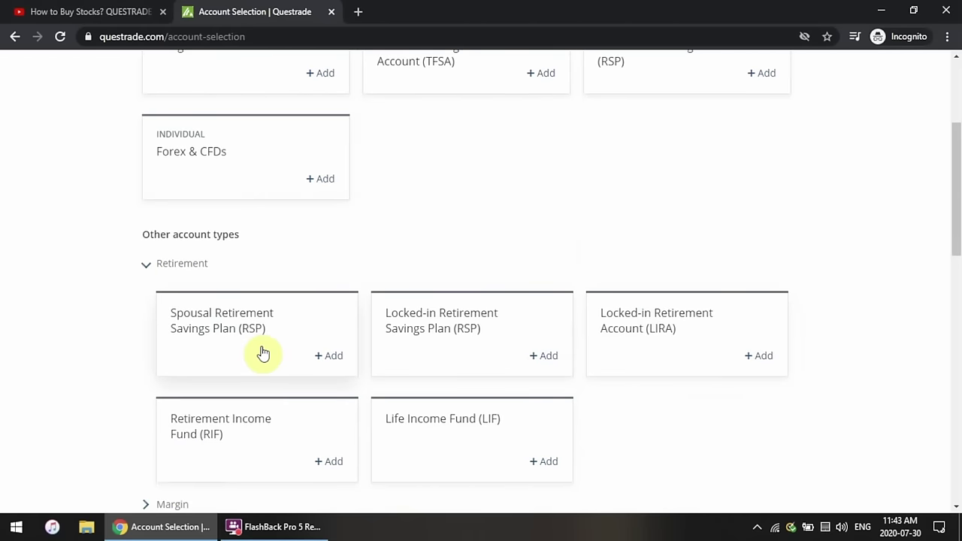
pyautogui.scroll(-1, 285, 461)
pyautogui.click(154, 193)
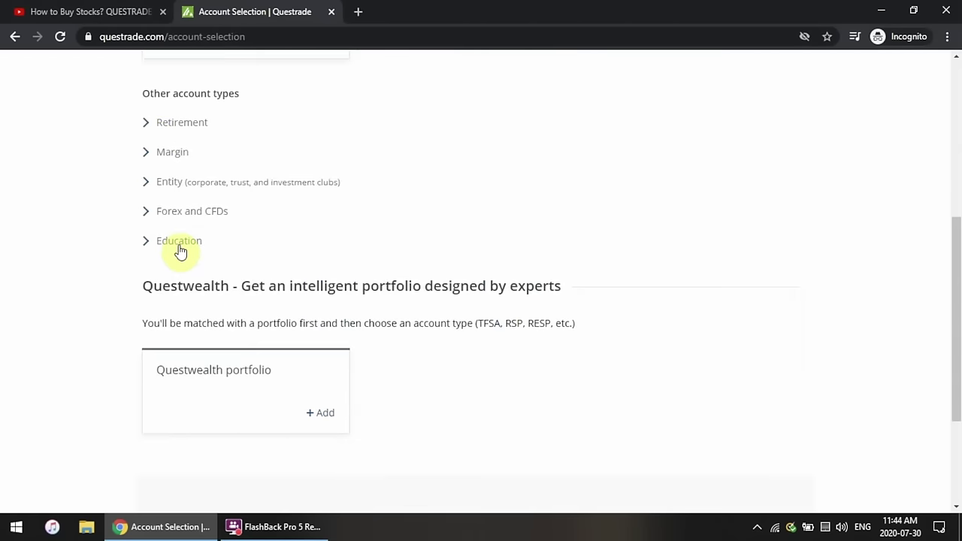
pyautogui.click(180, 246)
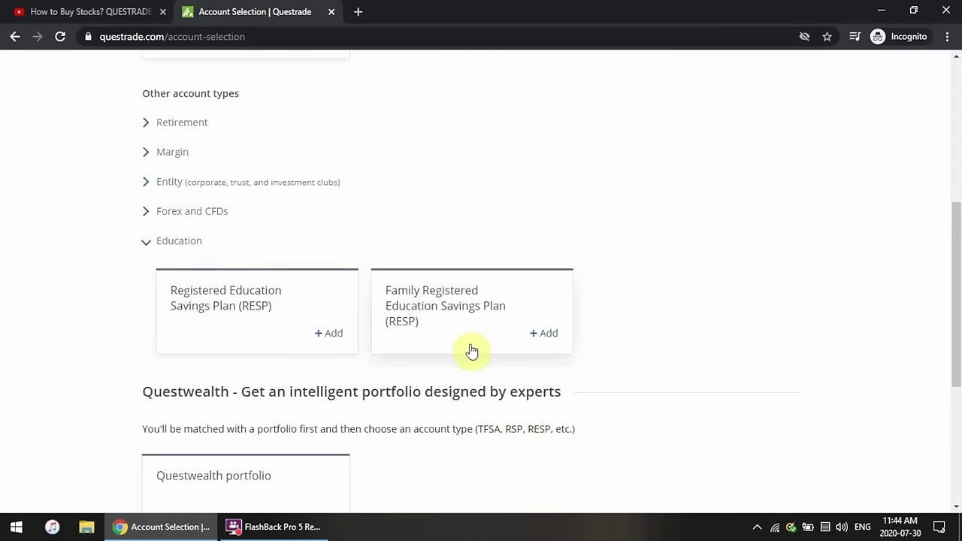
pyautogui.click(187, 242)
pyautogui.scroll(5, 461, 360)
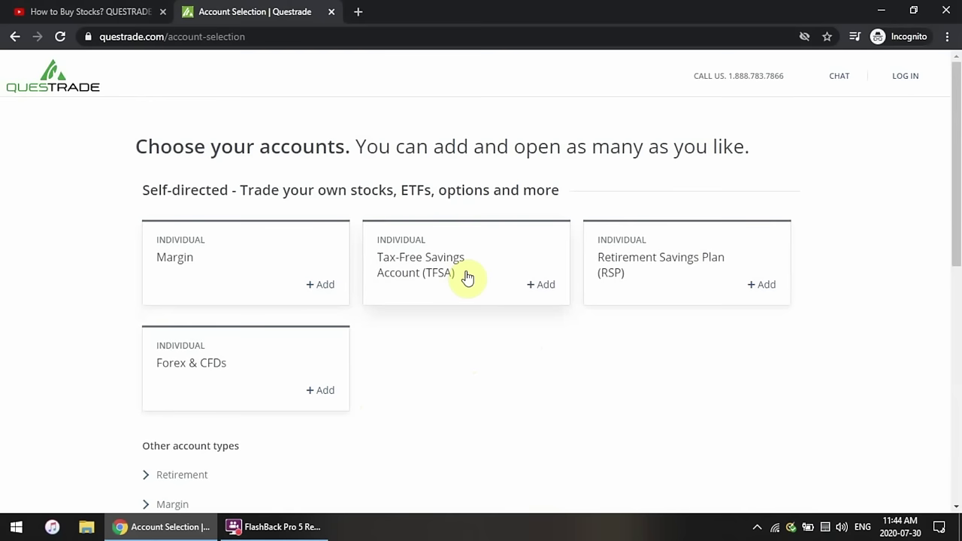
# Add the Individual Margin account and review the prefilled offer code and $50 commission rebate
pyautogui.click(245, 294)
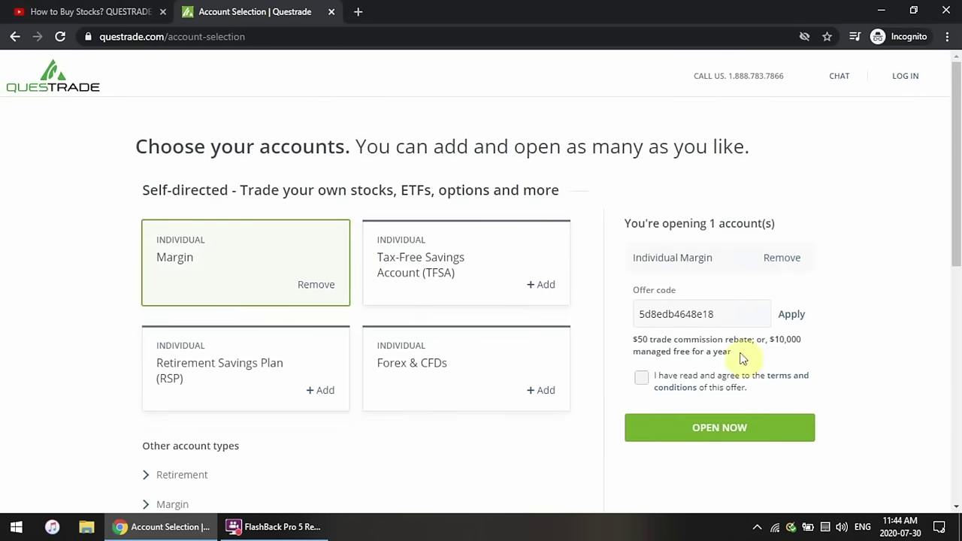
pyautogui.moveTo(744, 314); pyautogui.dragTo(614, 329)
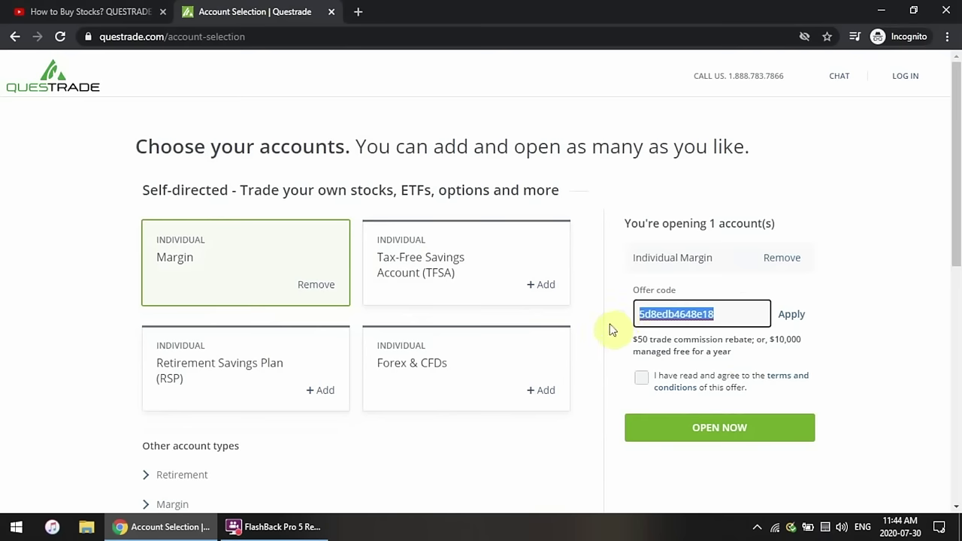
pyautogui.click(743, 313)
pyautogui.moveTo(631, 340); pyautogui.dragTo(746, 340)
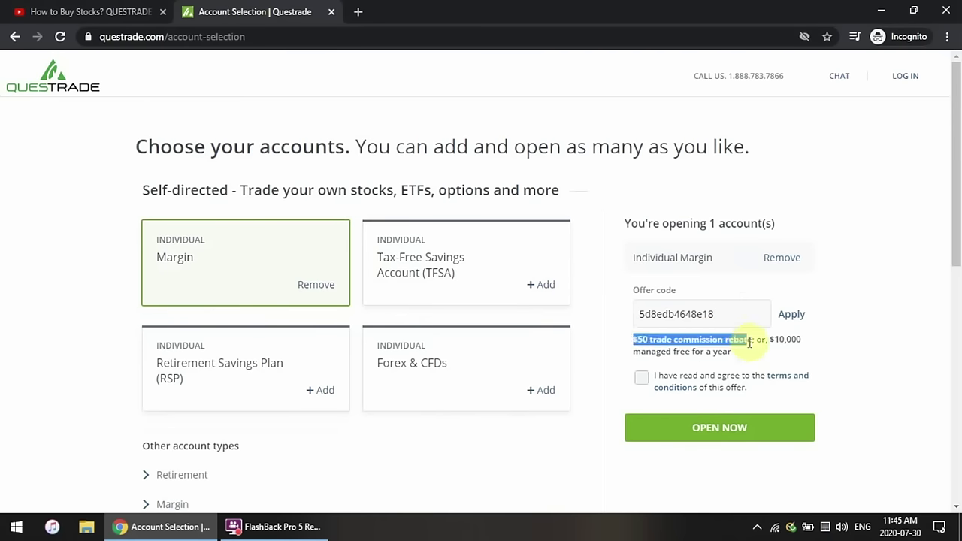
pyautogui.click(625, 354)
# Agree to the offer terms and open the margin account
pyautogui.click(640, 377)
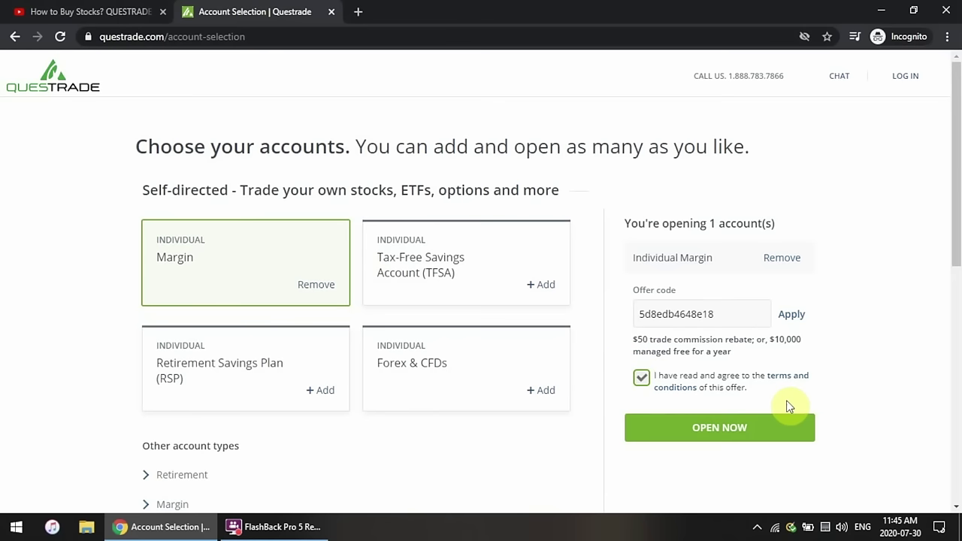
pyautogui.click(731, 434)
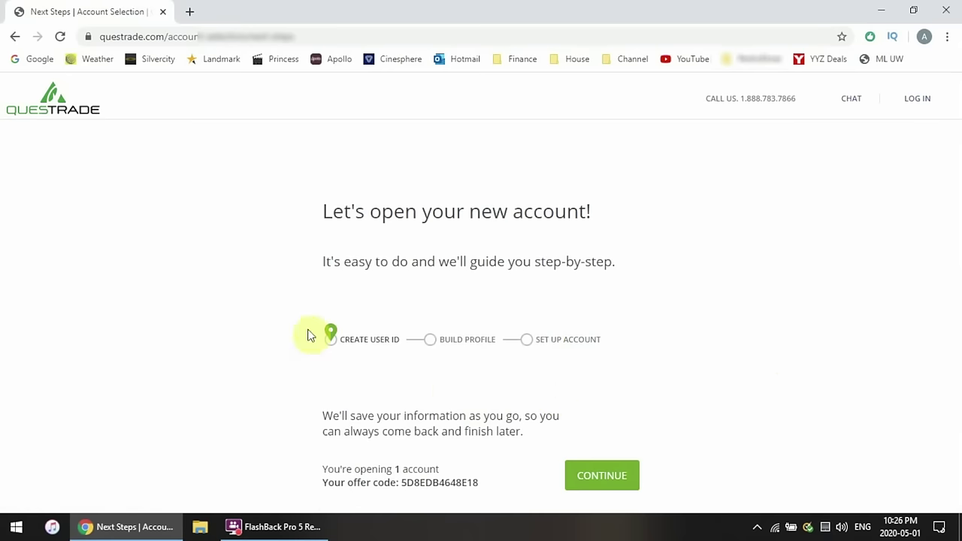
pyautogui.click(597, 477)
# Enter the applicant's first name and contact details and submit them
pyautogui.write('Adrian')
pyautogui.press('Tab')
pyautogui.press('Tab')
pyautogui.press('Tab')
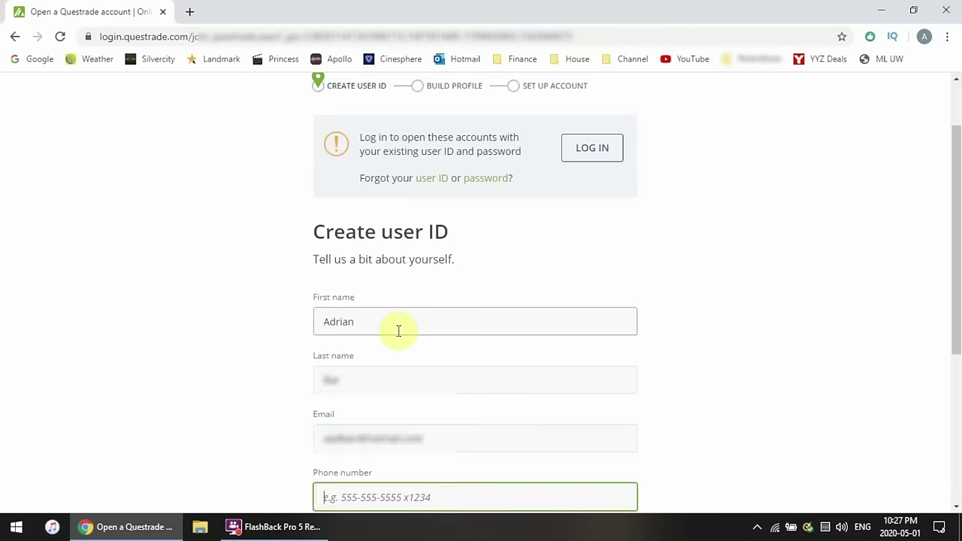
pyautogui.scroll(-2, 867, 253)
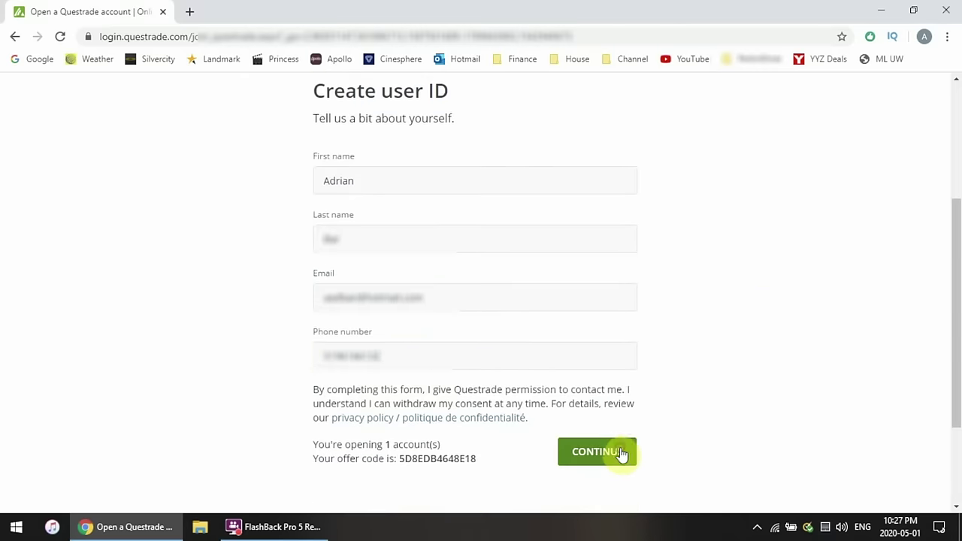
pyautogui.click(621, 456)
# Create a user ID, set and confirm the password, and choose the elementary school security question
pyautogui.click(451, 309)
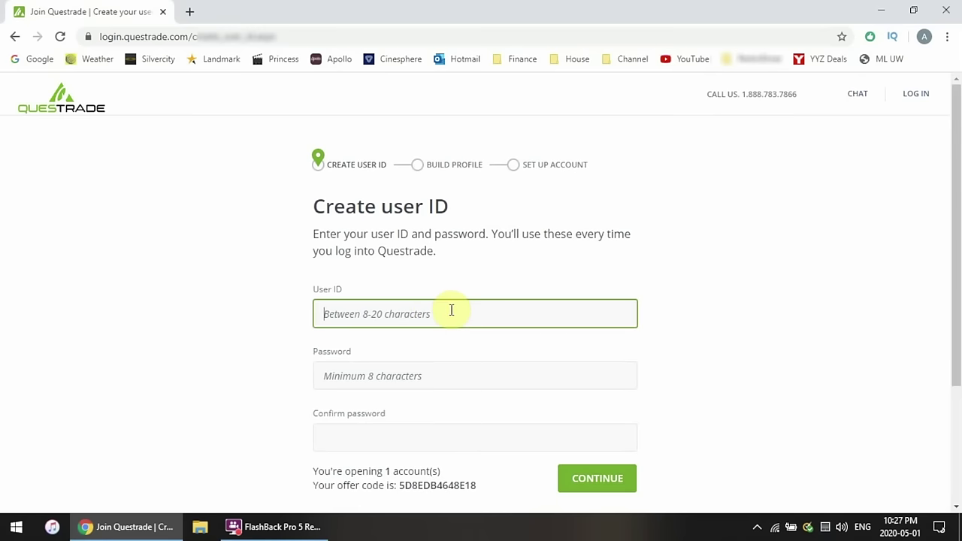
pyautogui.write('testing_user77')
pyautogui.click(393, 326)
pyautogui.write('********')
pyautogui.click(397, 369)
pyautogui.write('********')
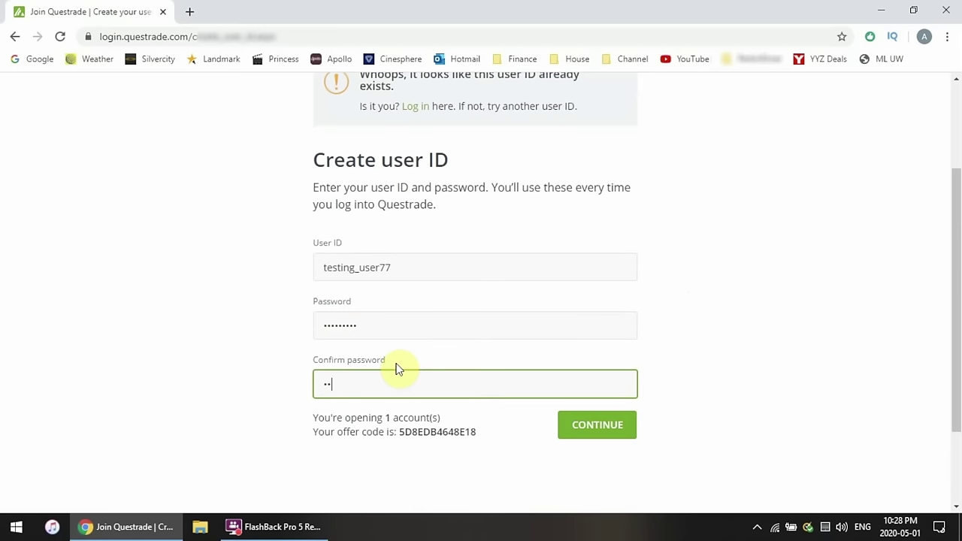
pyautogui.click(630, 434)
pyautogui.click(458, 245)
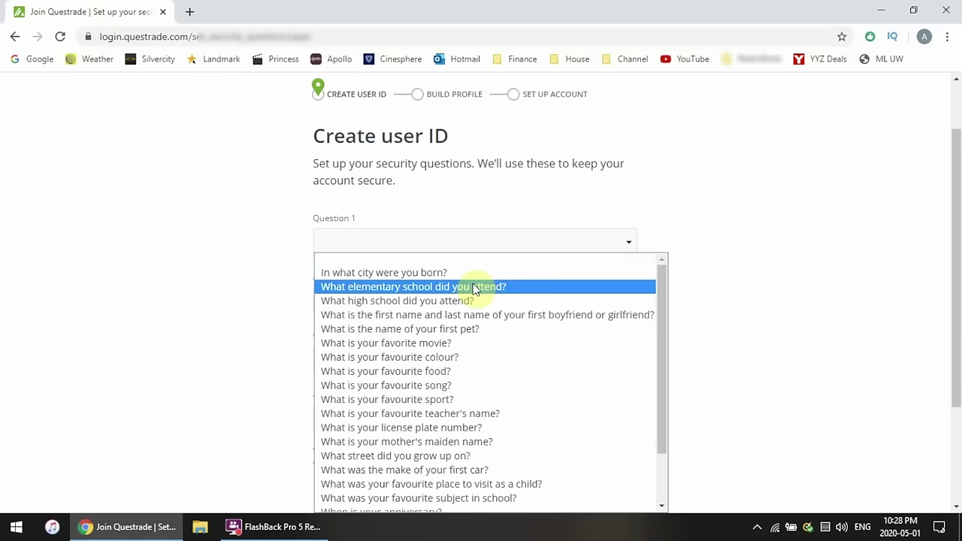
pyautogui.click(448, 287)
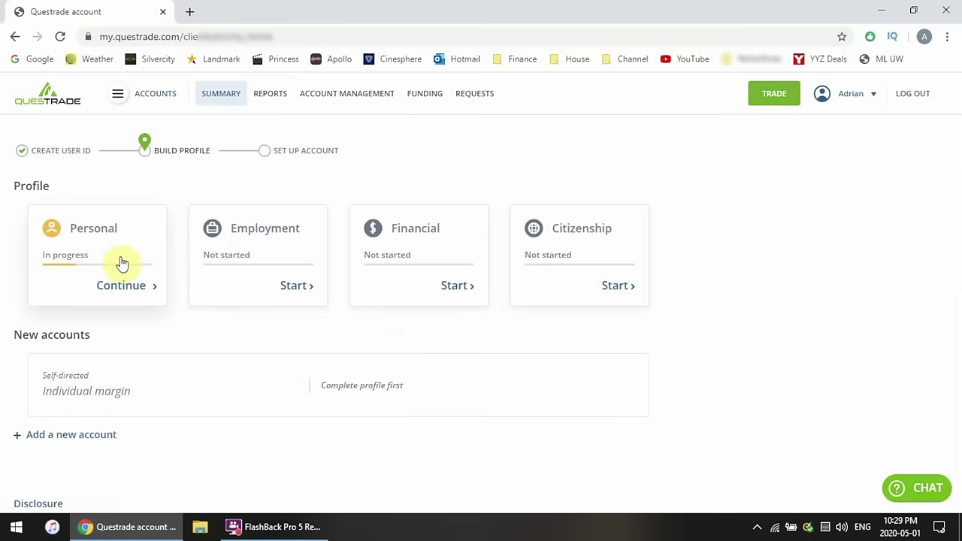
# Look over the Personal details form, including marital status, then close it unfinished
pyautogui.click(134, 288)
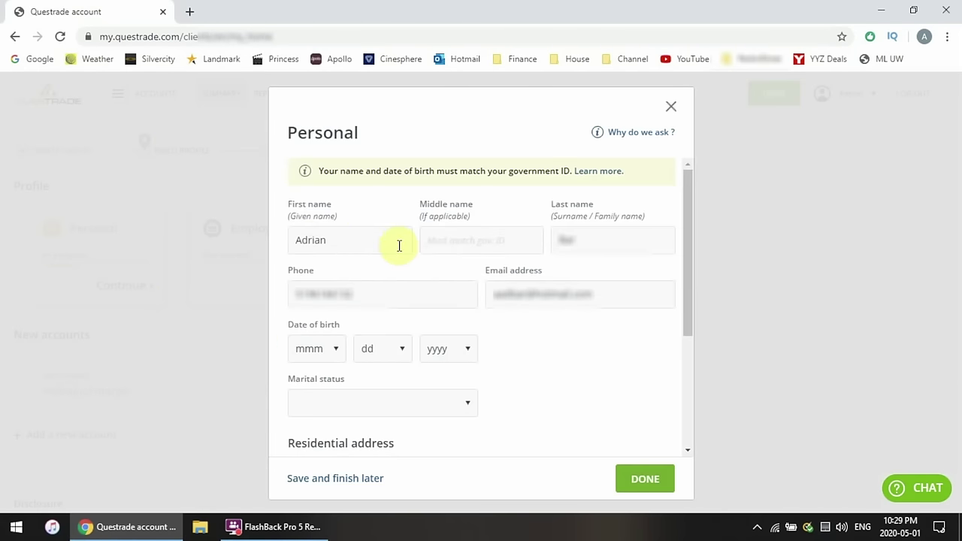
pyautogui.scroll(-1, 570, 358)
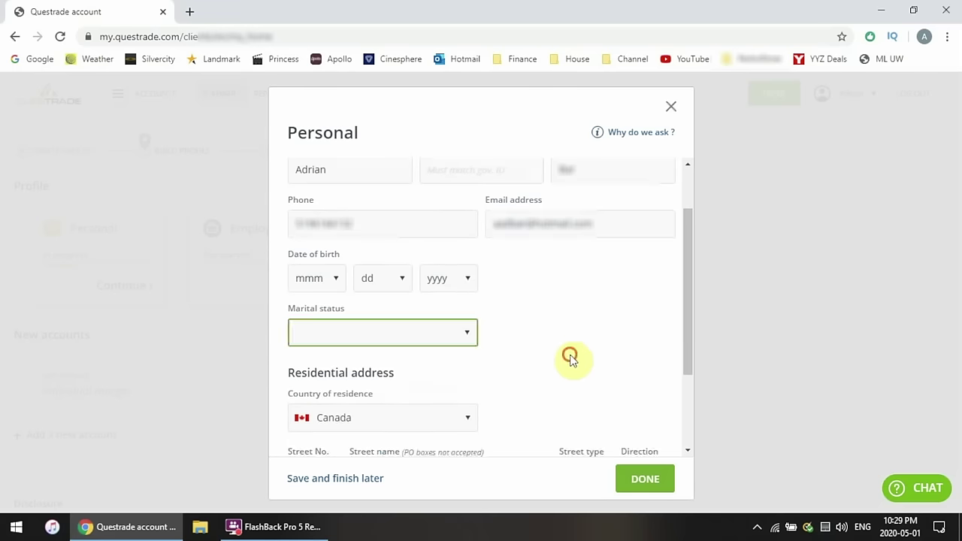
pyautogui.click(570, 359)
pyautogui.scroll(-2, 509, 360)
pyautogui.scroll(3, 504, 365)
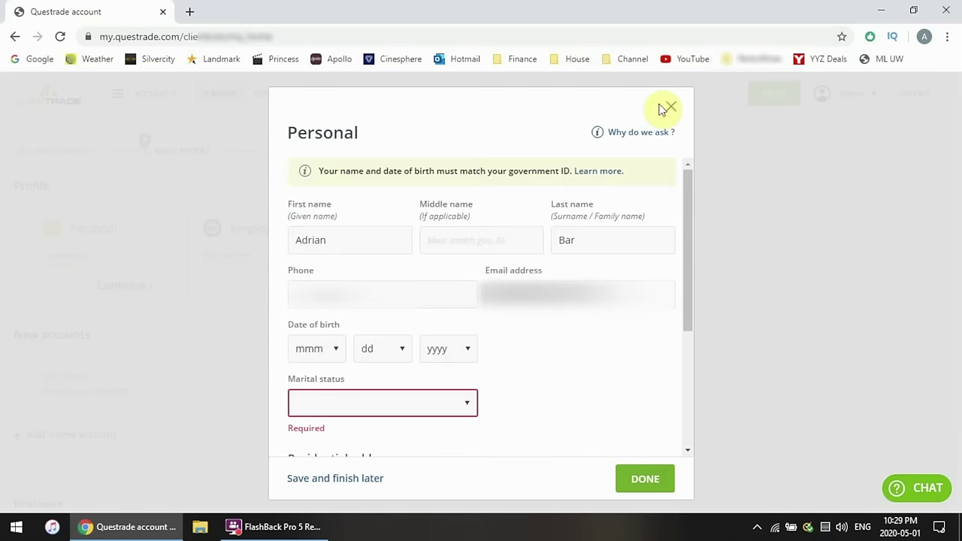
pyautogui.click(670, 107)
# Start the Employment section, choose Employed, and scroll through the remaining questions
pyautogui.click(262, 285)
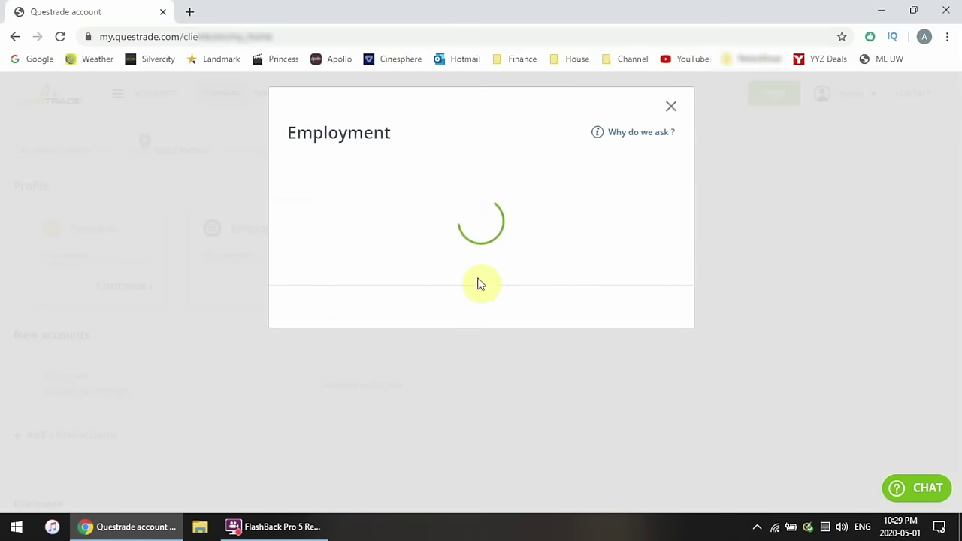
pyautogui.click(423, 188)
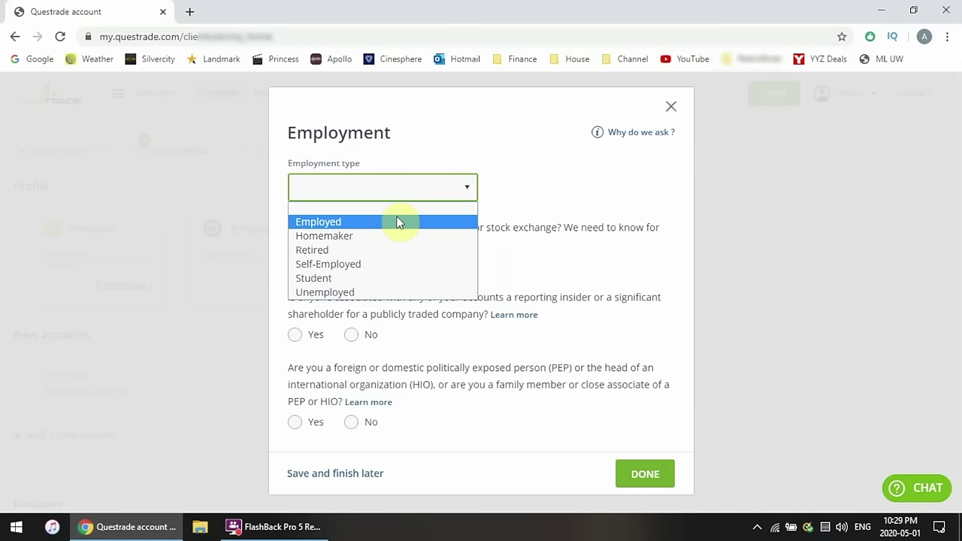
pyautogui.click(384, 223)
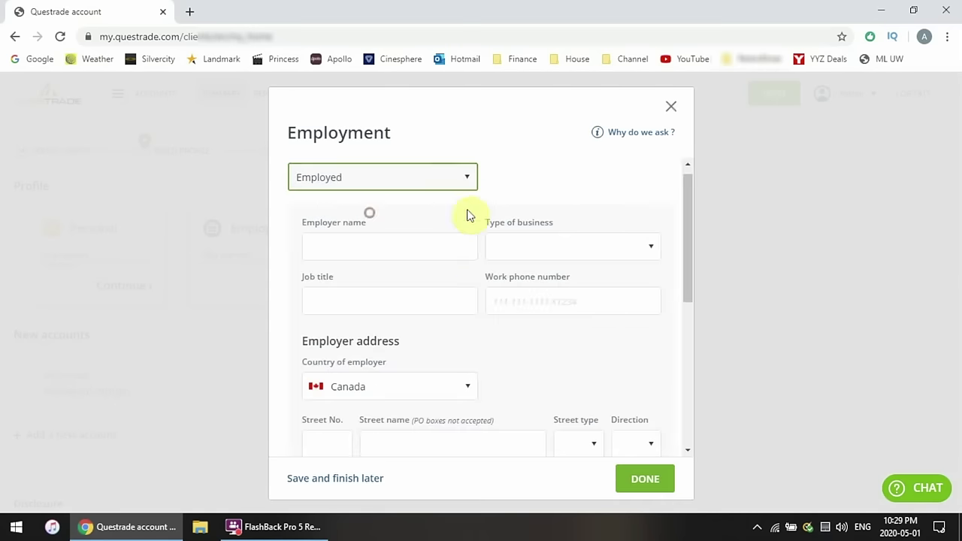
pyautogui.scroll(-1, 451, 258)
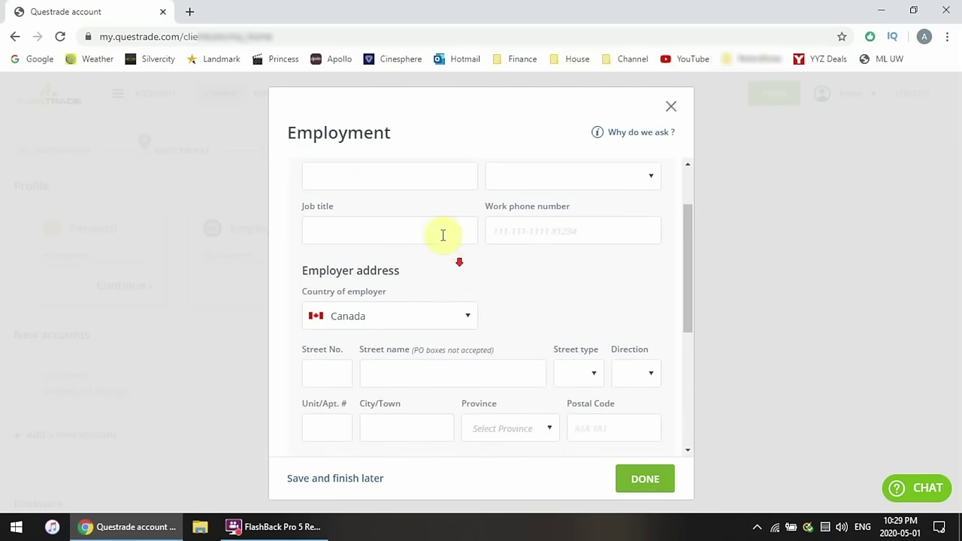
pyautogui.scroll(-4, 455, 262)
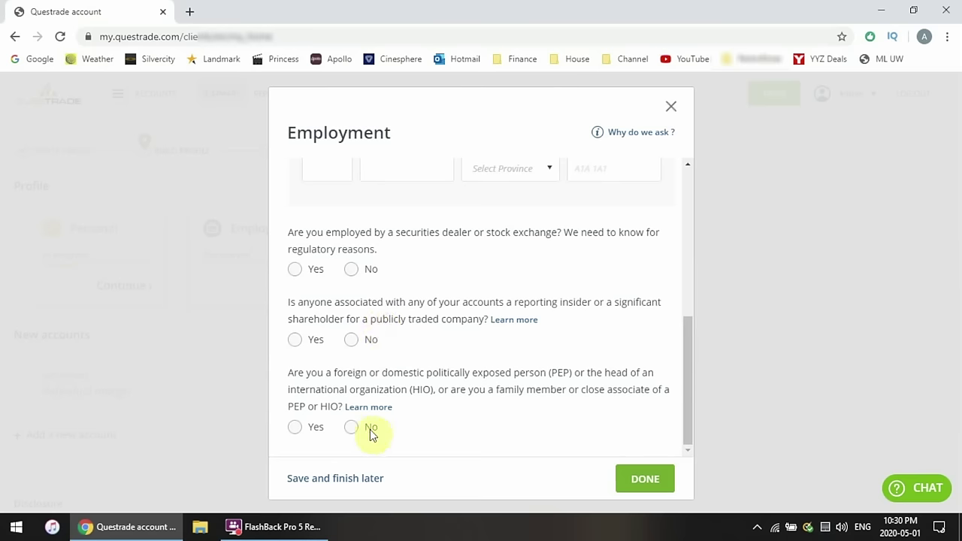
pyautogui.scroll(3, 606, 369)
# Close Employment and step through the Financial form's Liquid assets, Fixed assets and Liabilities fields
pyautogui.click(670, 106)
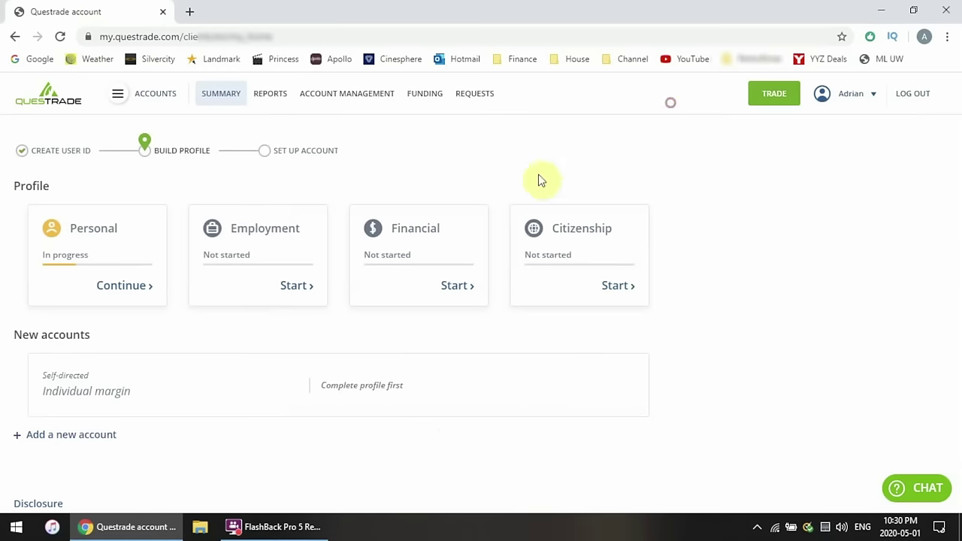
pyautogui.click(418, 289)
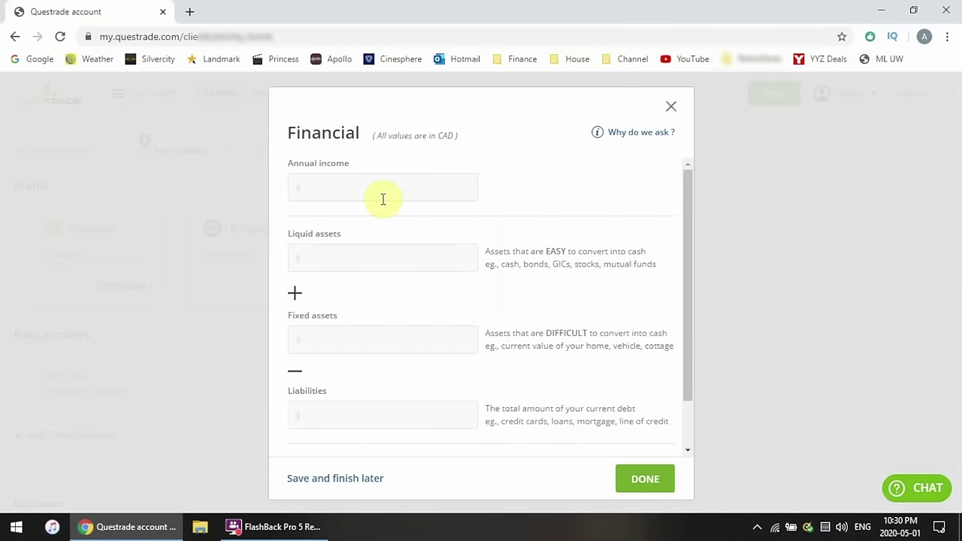
pyautogui.click(409, 264)
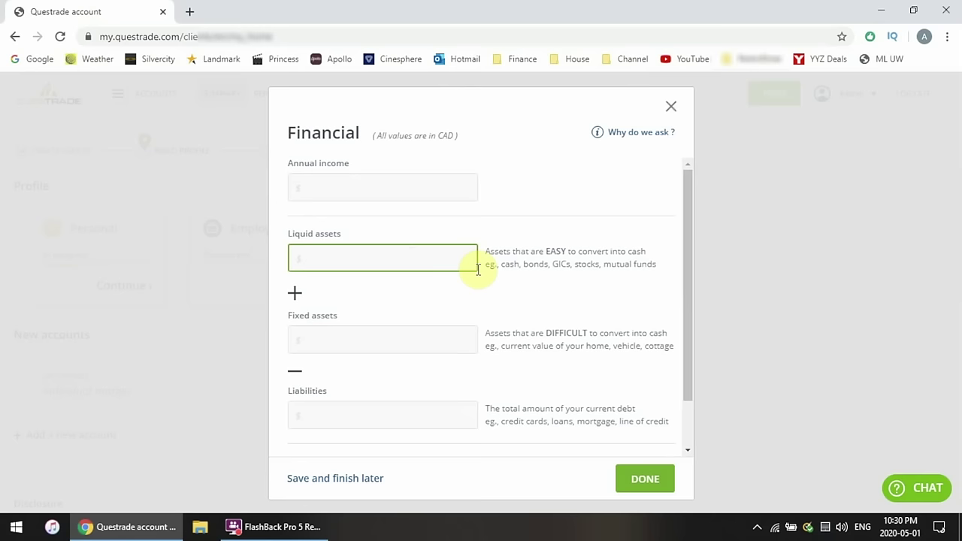
pyautogui.scroll(-1, 478, 269)
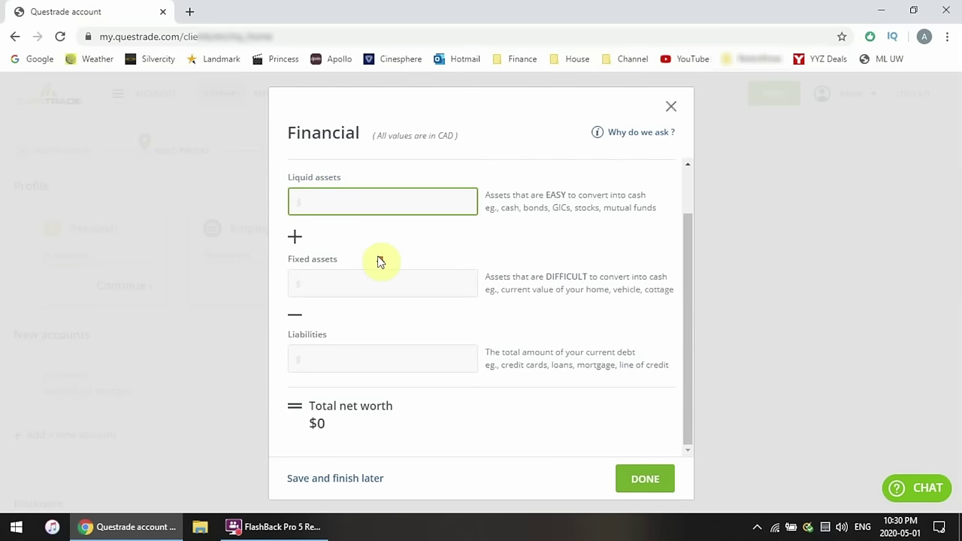
pyautogui.click(371, 278)
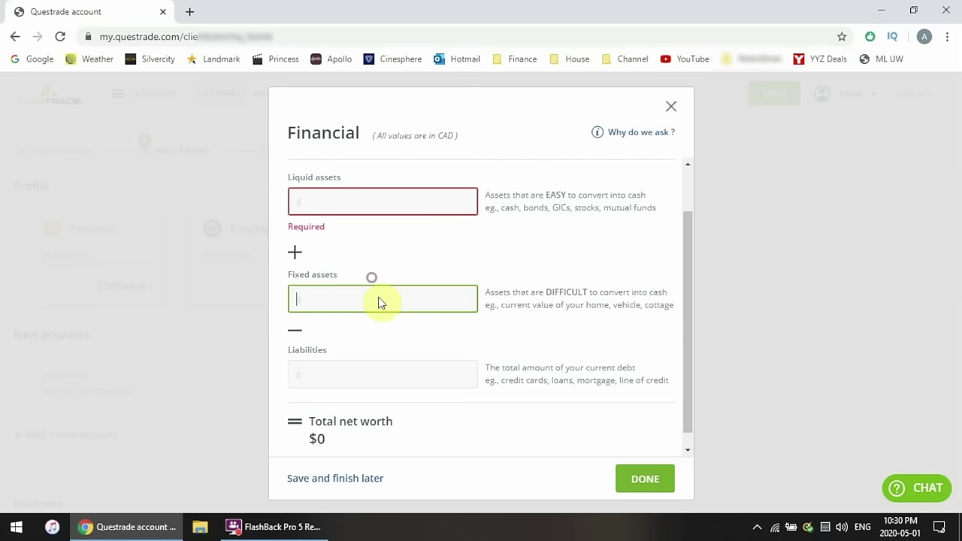
pyautogui.click(382, 364)
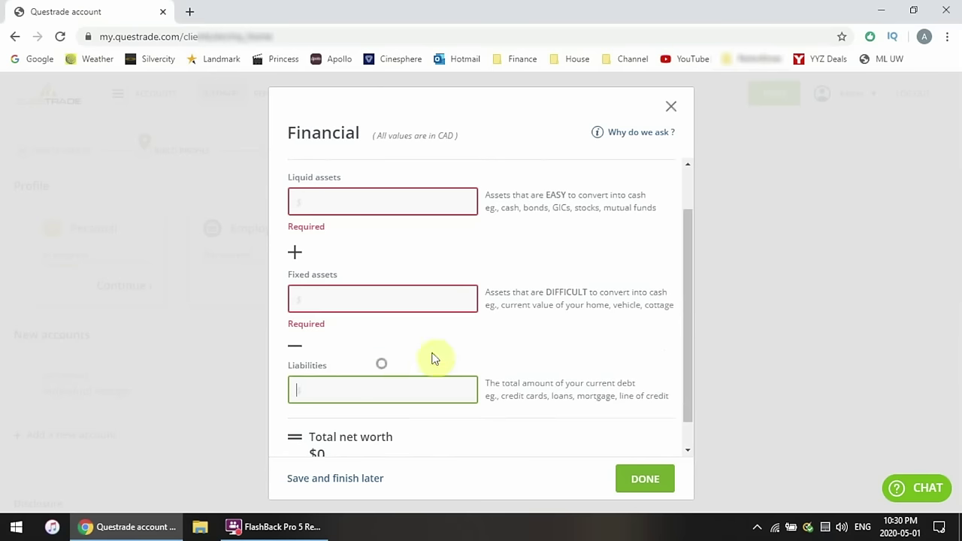
# Close the Financial form without entries and begin the Citizenship section
pyautogui.scroll(-1, 483, 335)
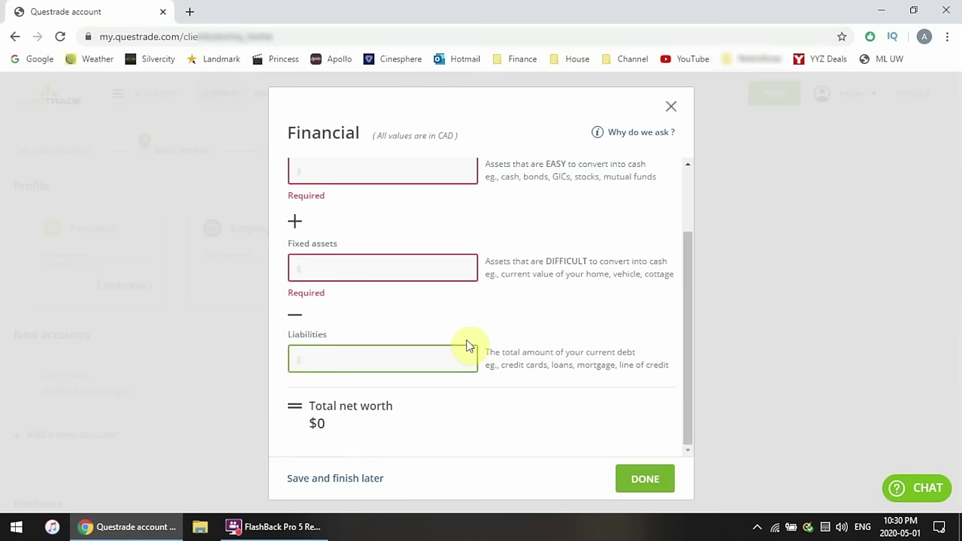
pyautogui.click(671, 106)
pyautogui.click(541, 263)
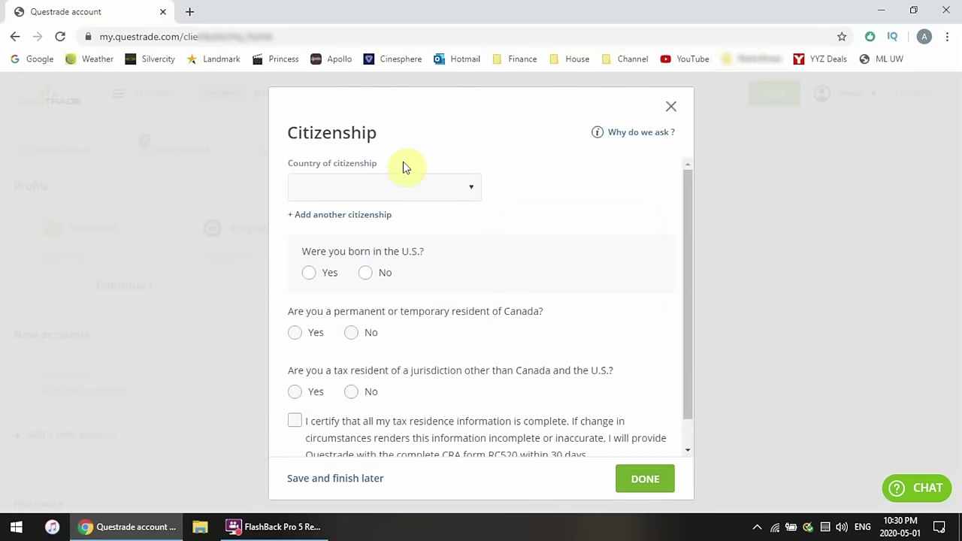
# Choose Canada as citizenship, answer No to born in the U.S. and U.S. person, then close the form
pyautogui.click(408, 183)
pyautogui.click(396, 217)
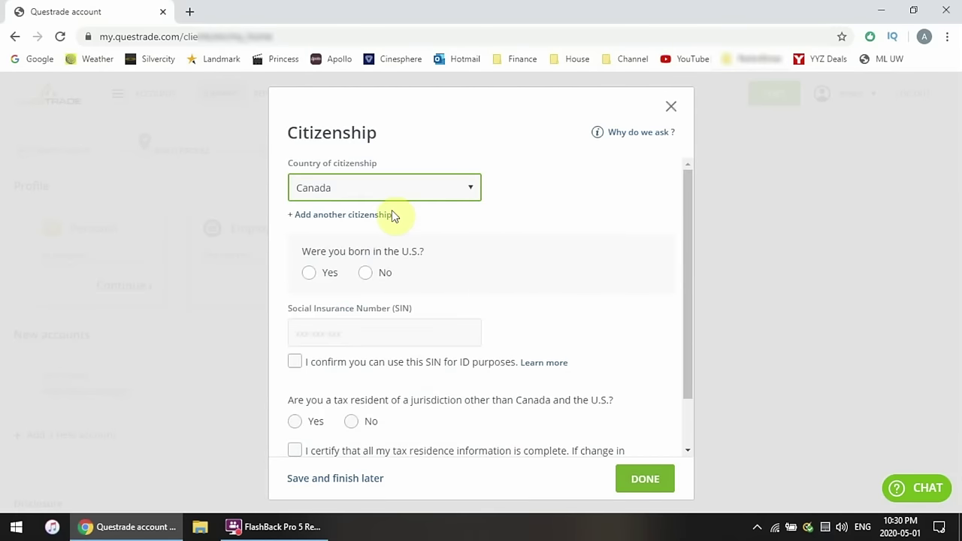
pyautogui.click(378, 273)
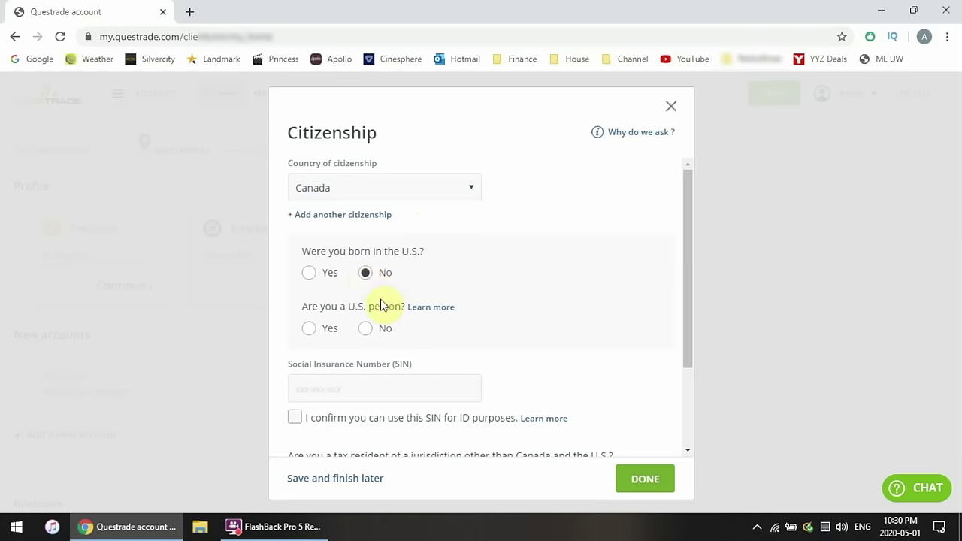
pyautogui.click(372, 335)
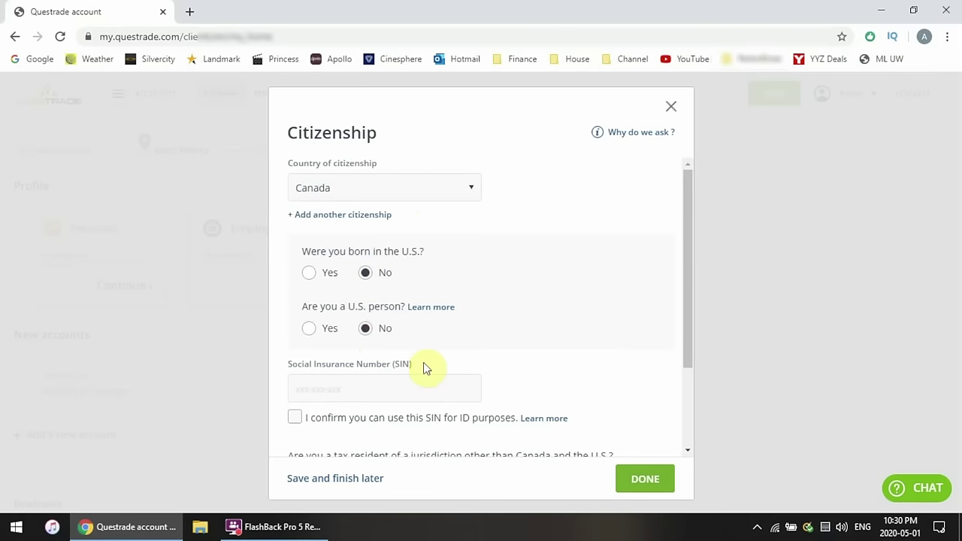
pyautogui.scroll(-1, 423, 362)
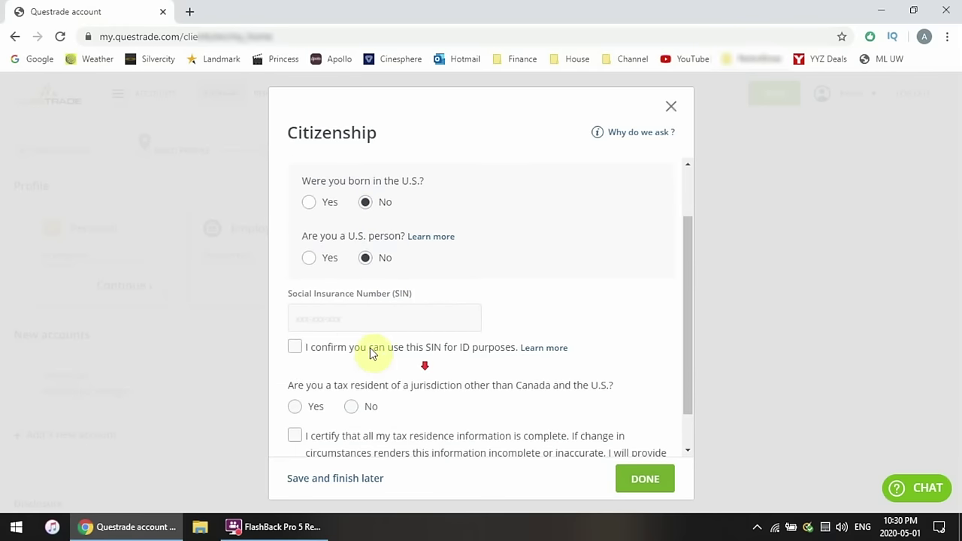
pyautogui.click(376, 322)
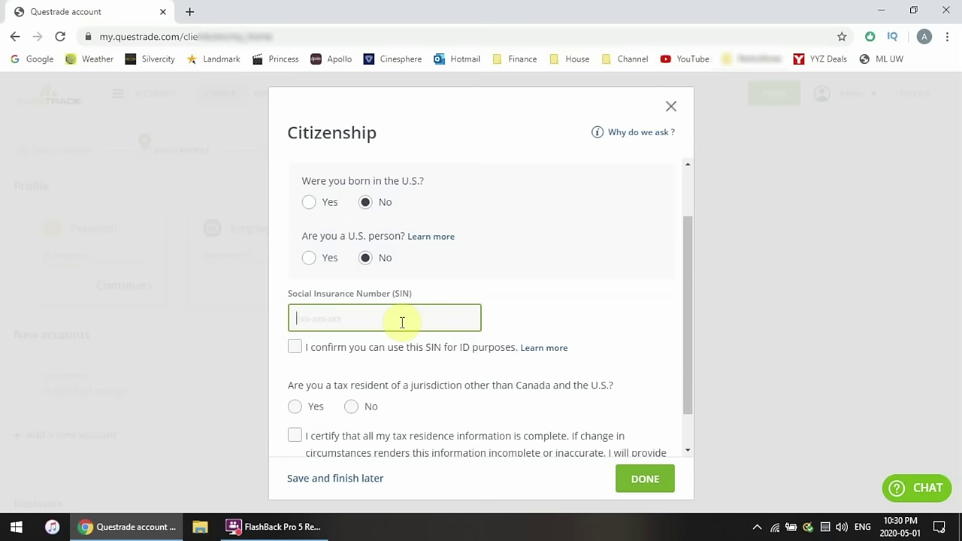
pyautogui.scroll(-1, 462, 310)
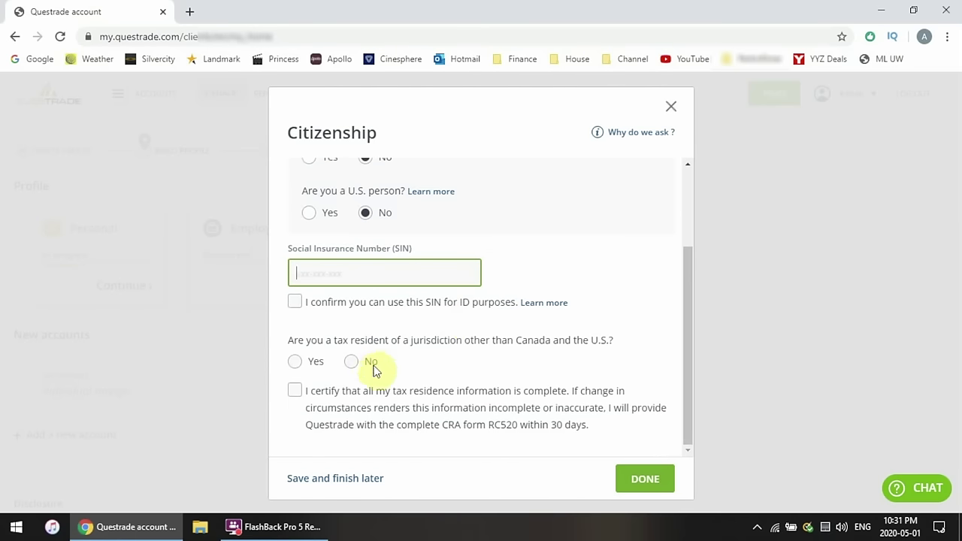
pyautogui.click(670, 105)
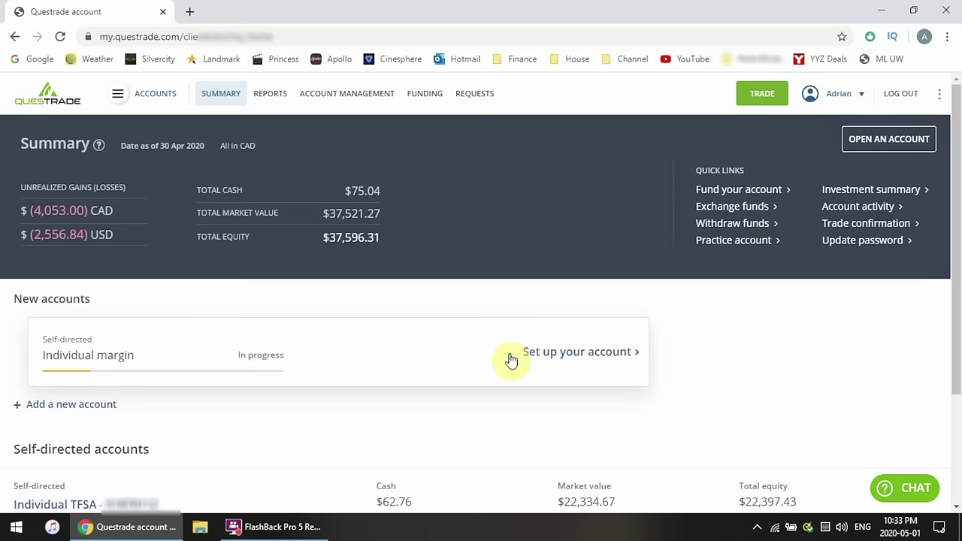
# Continue the Individual margin setup and answer the options trading question in Account details
pyautogui.click(537, 353)
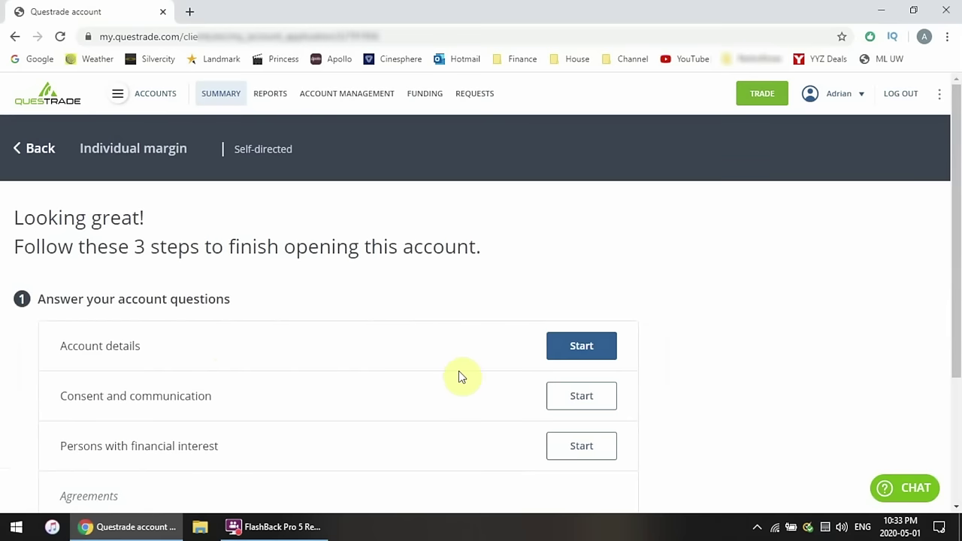
pyautogui.click(572, 347)
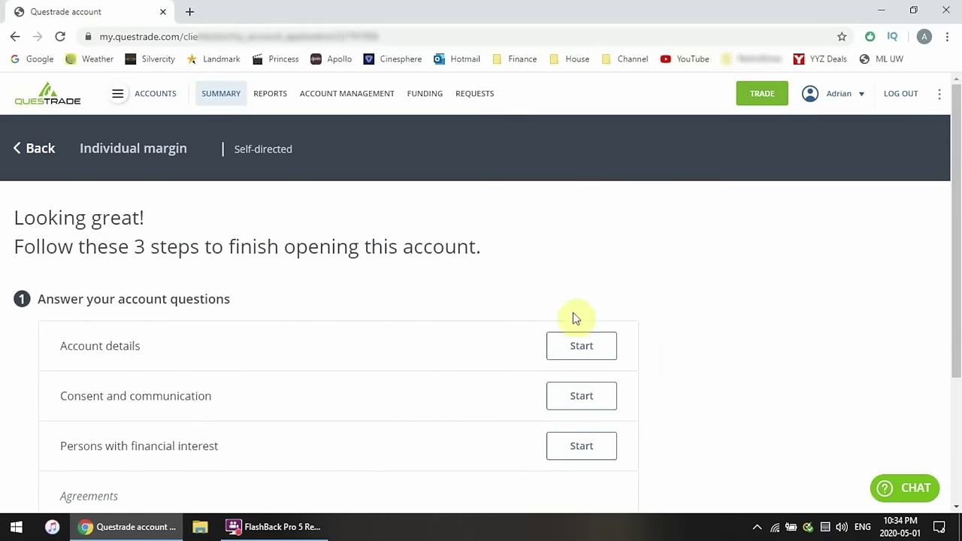
pyautogui.click(578, 345)
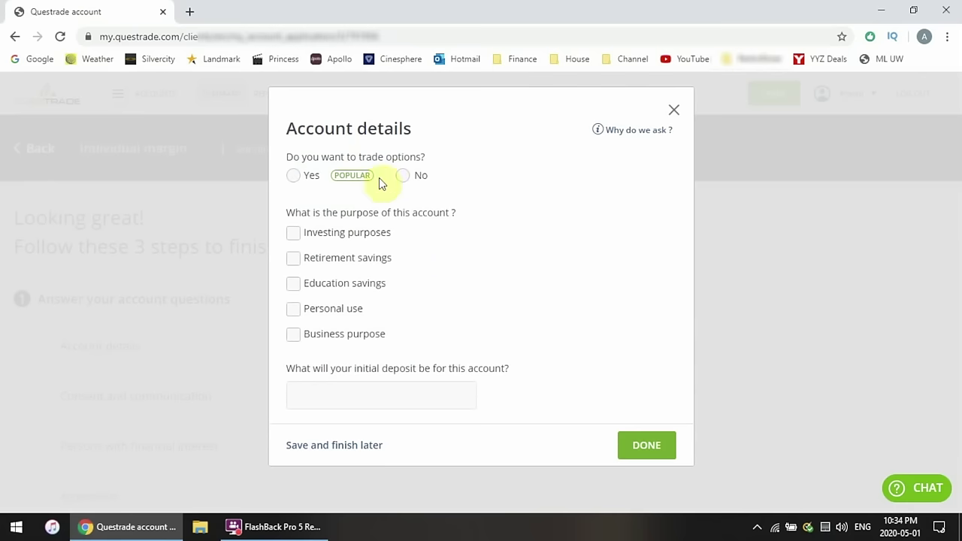
pyautogui.click(305, 177)
pyautogui.click(409, 179)
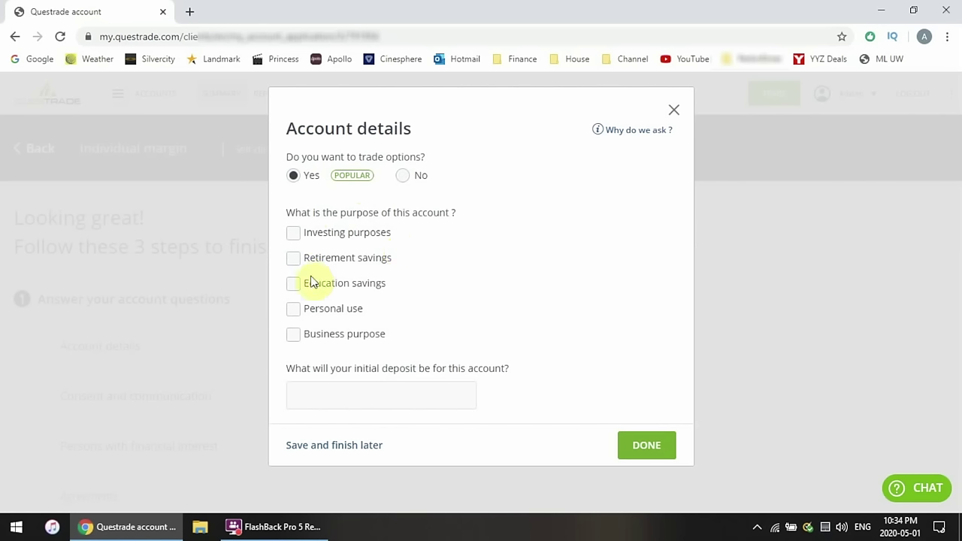
# Select investing, retirement savings and personal use purposes, enter a $1000 initial deposit, and save
pyautogui.click(331, 237)
pyautogui.click(353, 260)
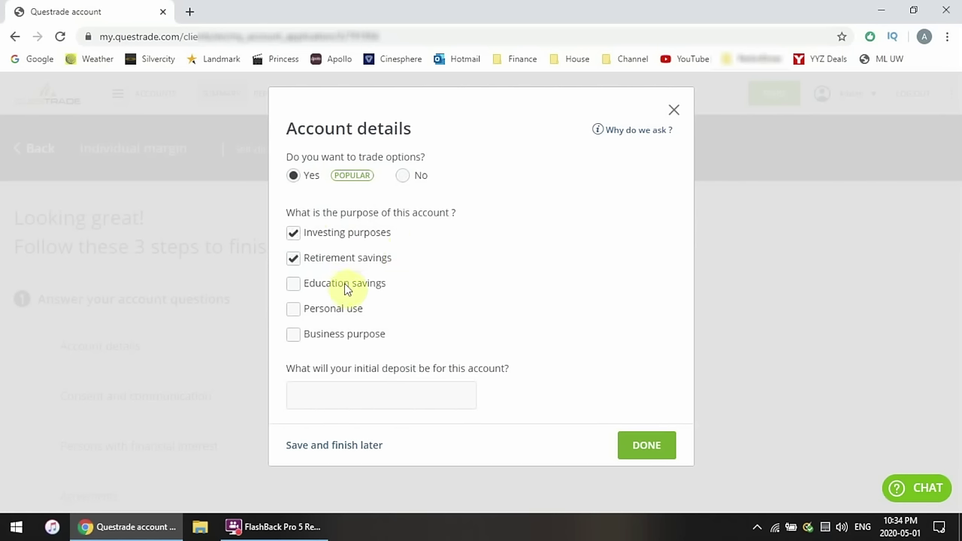
pyautogui.click(333, 310)
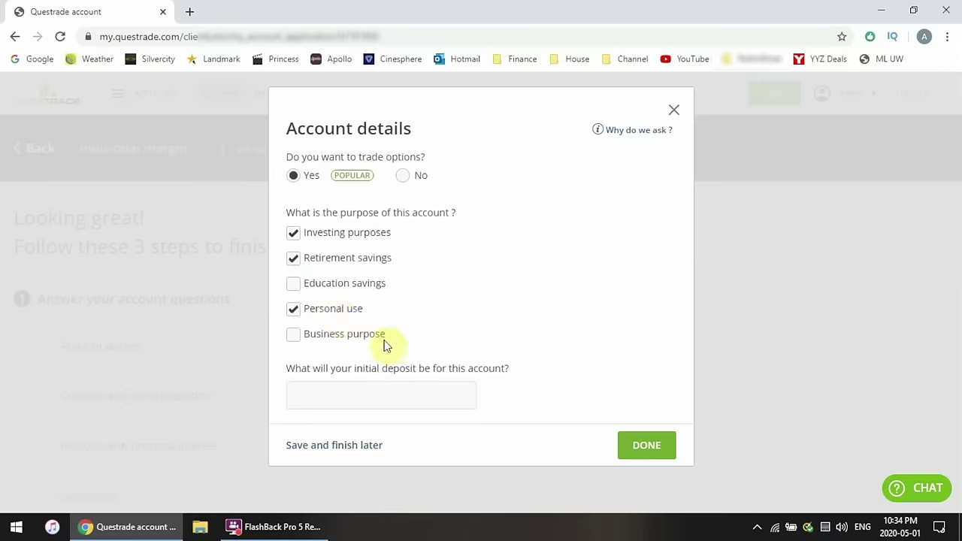
pyautogui.click(385, 397)
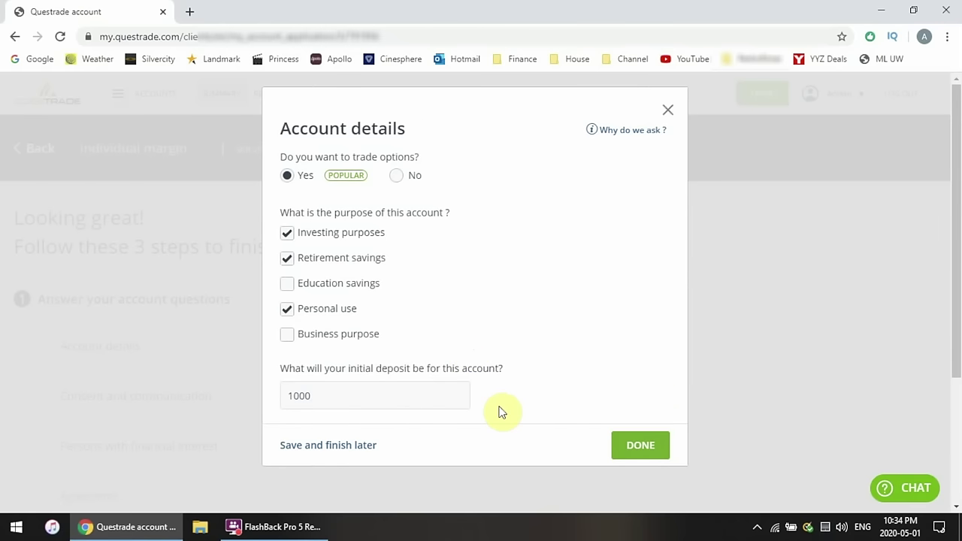
pyautogui.click(640, 446)
pyautogui.scroll(-1, 370, 359)
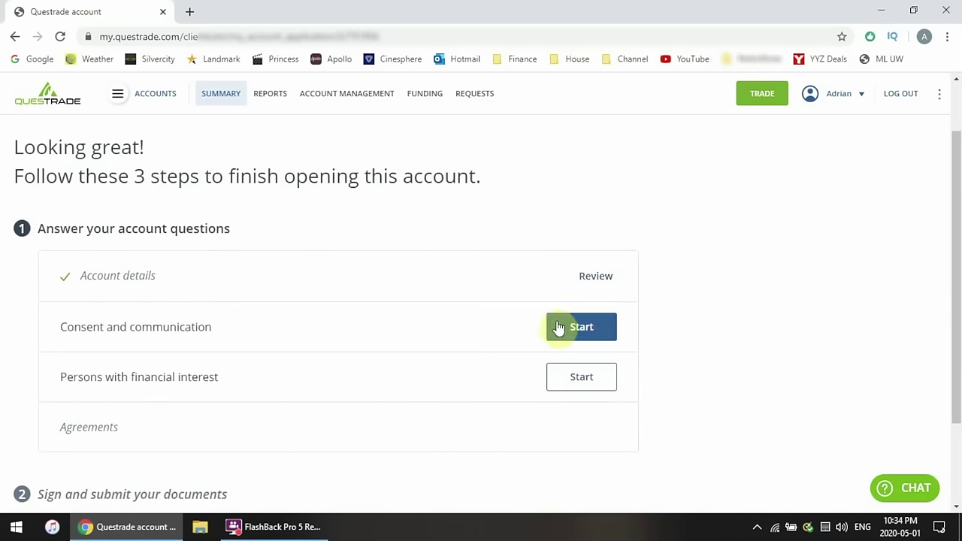
# Allow beneficial ownership disclosure and choose to receive all security holder materials
pyautogui.click(558, 327)
pyautogui.scroll(-1, 410, 373)
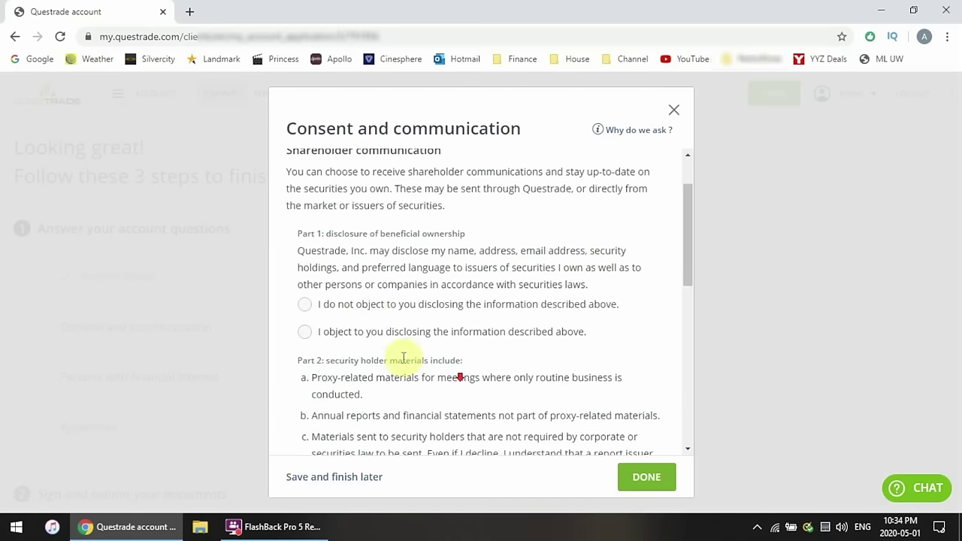
pyautogui.click(365, 303)
pyautogui.scroll(-2, 409, 342)
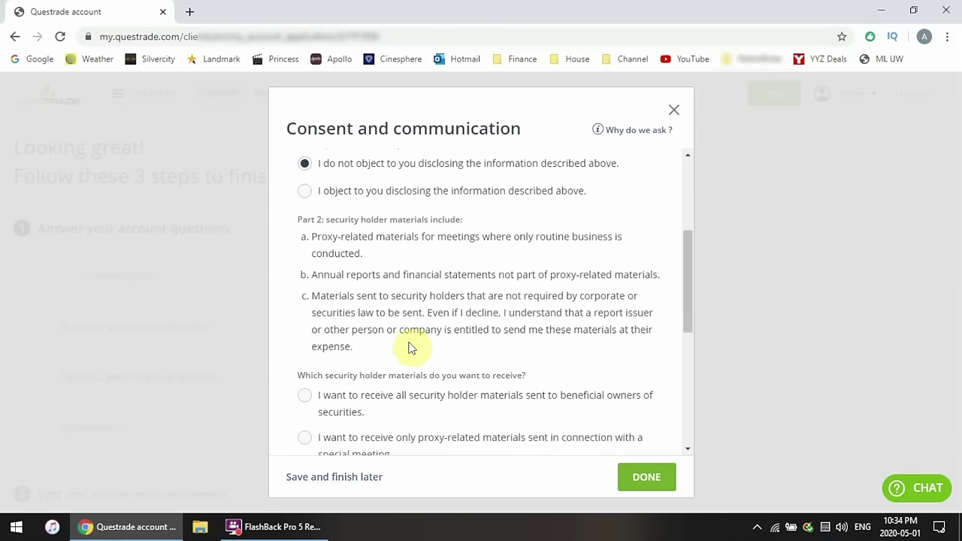
pyautogui.scroll(-1, 411, 353)
pyautogui.click(382, 332)
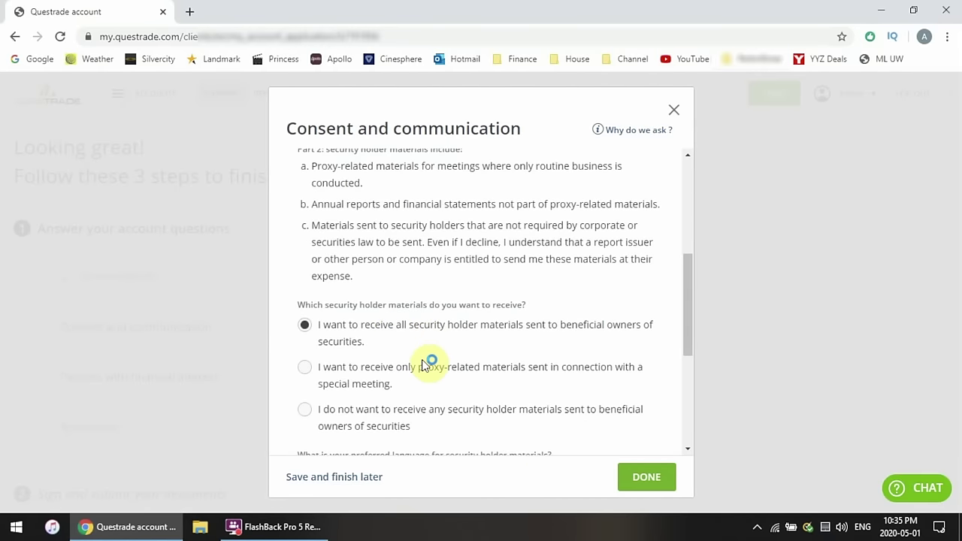
# Pick English for materials, tick the shareholder information and email consent boxes, and save
pyautogui.scroll(1, 406, 364)
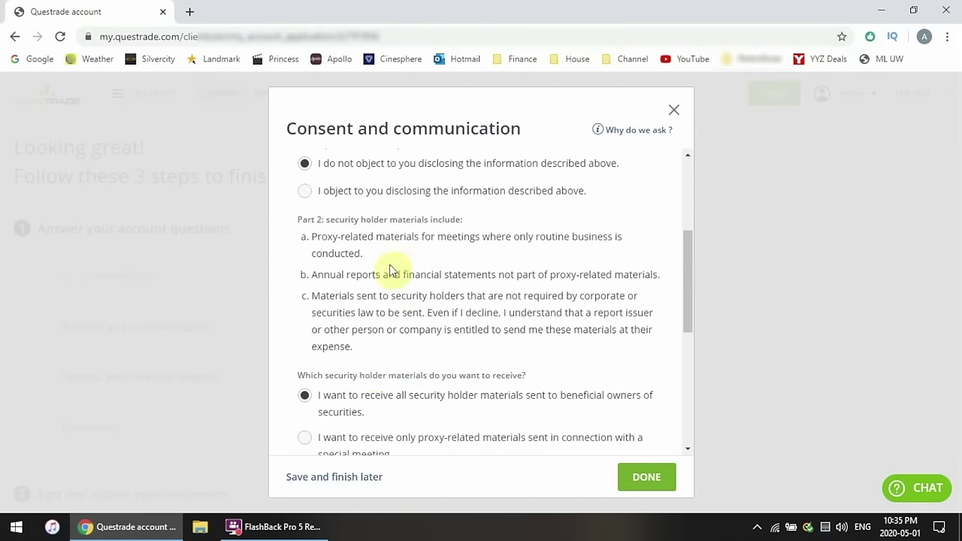
pyautogui.scroll(-3, 382, 339)
pyautogui.click(334, 331)
pyautogui.click(337, 362)
pyautogui.scroll(-2, 336, 362)
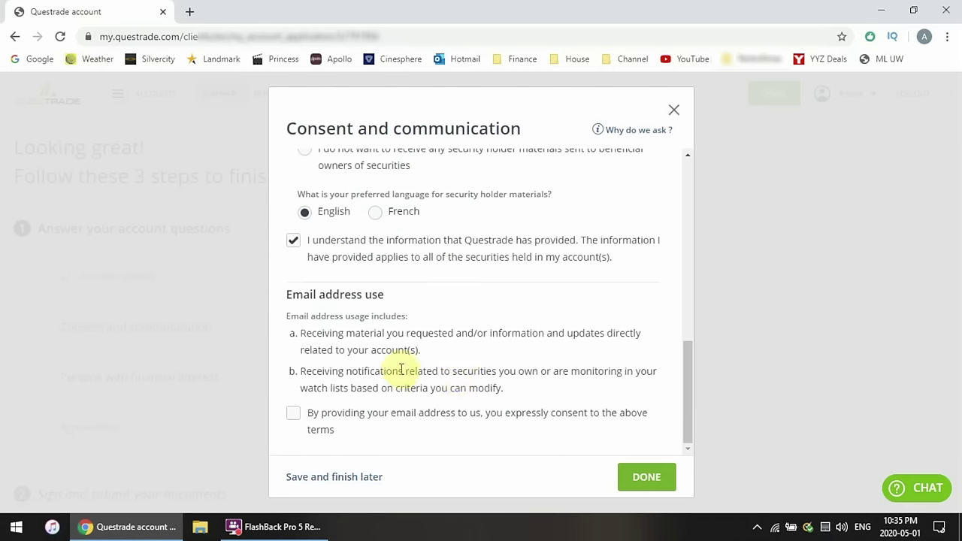
pyautogui.click(330, 421)
pyautogui.click(647, 476)
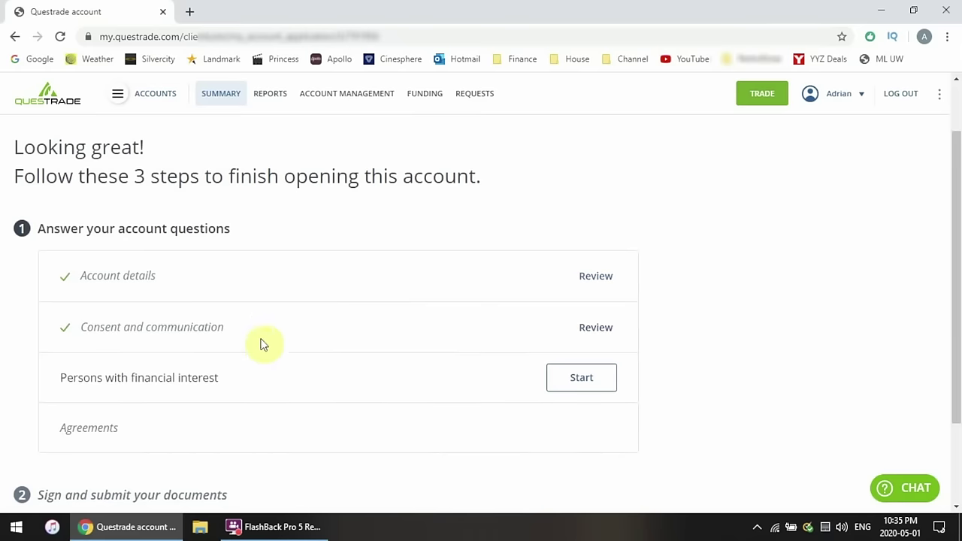
# Answer No to adding persons with financial interest, confirm they'll be added later, and save
pyautogui.click(572, 385)
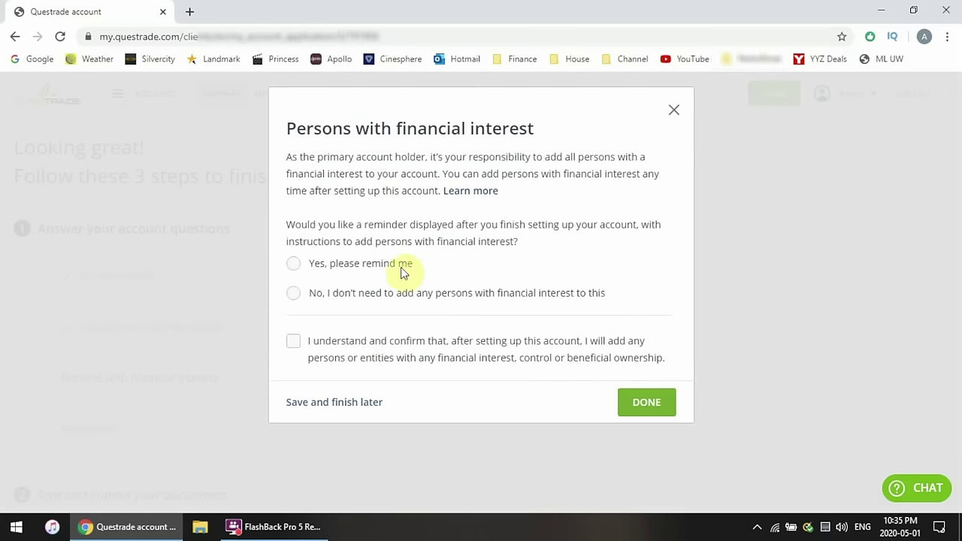
pyautogui.click(364, 292)
pyautogui.click(363, 347)
pyautogui.click(639, 410)
pyautogui.scroll(-2, 353, 402)
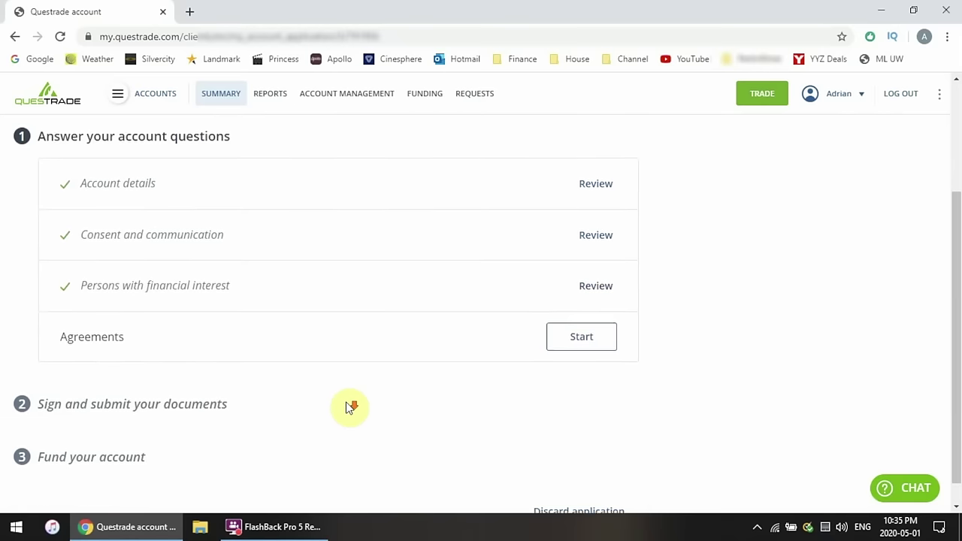
# Accept the client, options trading, no suitability review and relationship disclosure agreements
pyautogui.click(582, 312)
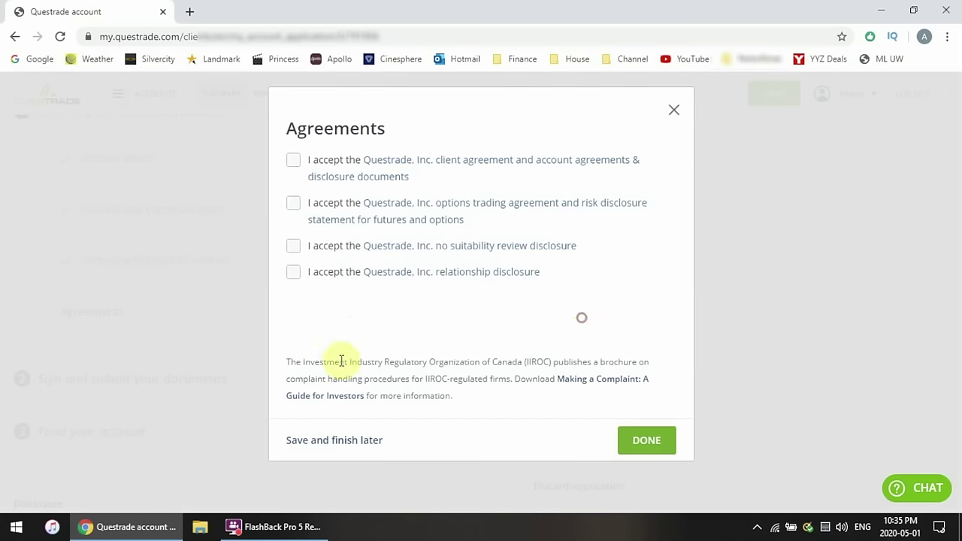
pyautogui.click(293, 160)
pyautogui.click(293, 202)
pyautogui.click(293, 245)
pyautogui.click(293, 272)
pyautogui.click(644, 439)
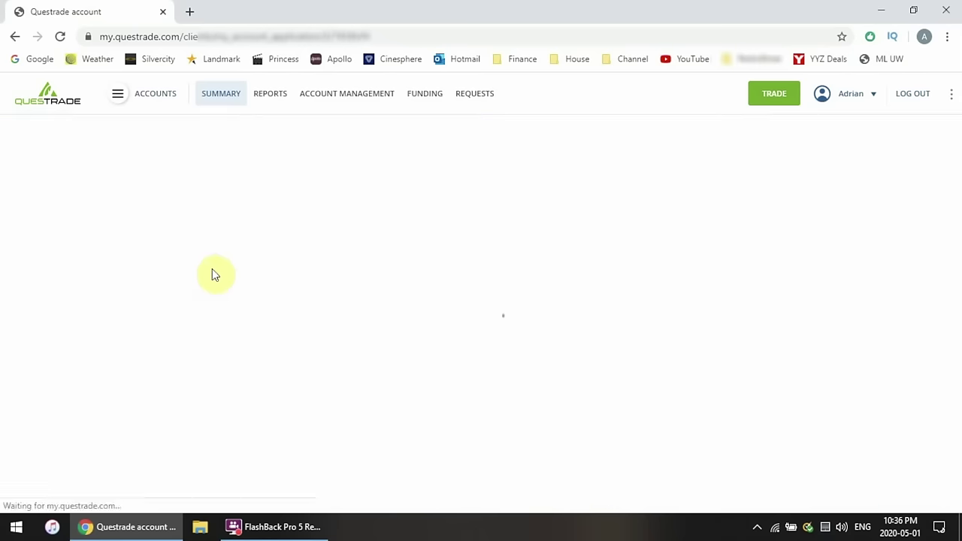
# Start e-signing the Questrade document package and open its documents in DocuSign
pyautogui.scroll(-3, 223, 323)
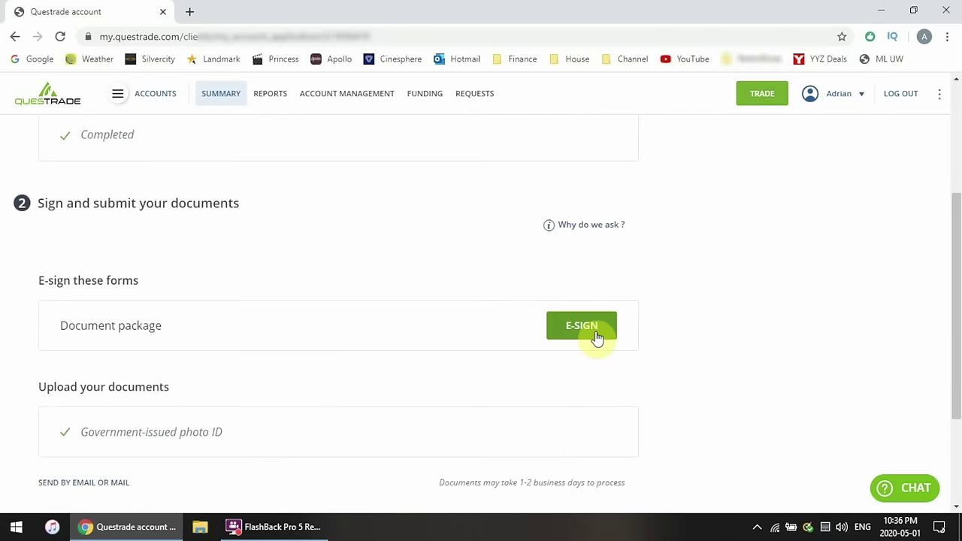
pyautogui.click(585, 333)
pyautogui.click(556, 340)
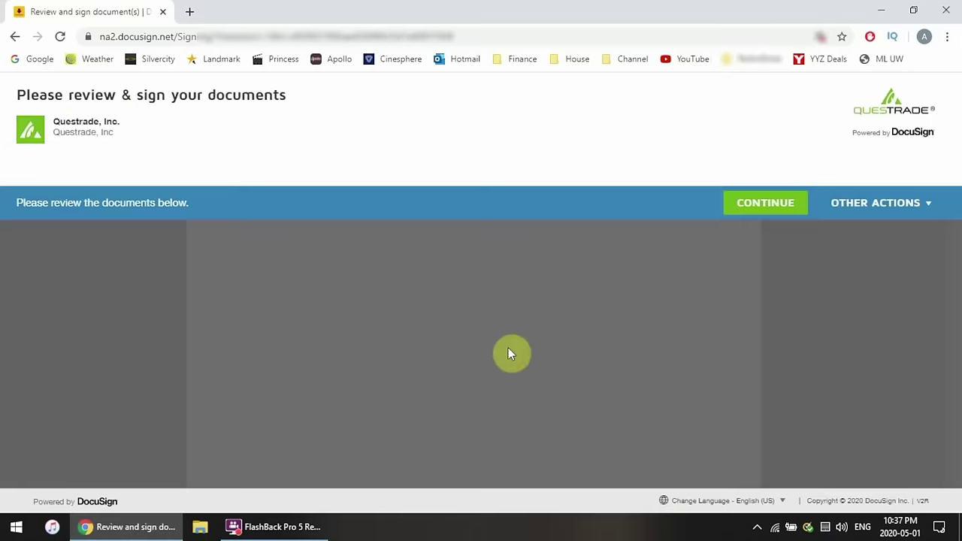
pyautogui.click(757, 199)
# Review the package, sign at its signature field, and finish to return to Questrade
pyautogui.scroll(-3, 456, 333)
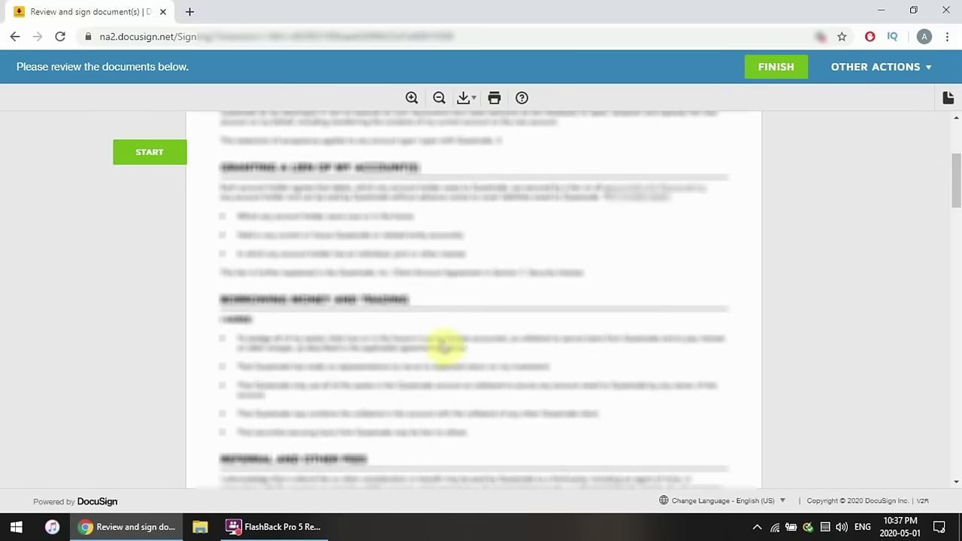
pyautogui.scroll(2, 441, 343)
pyautogui.scroll(-2, 453, 338)
pyautogui.scroll(-7, 458, 314)
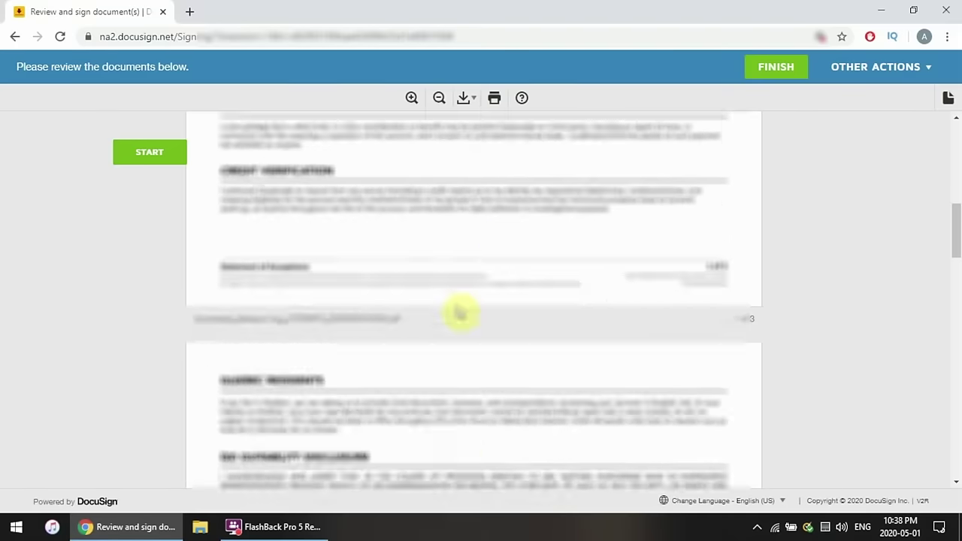
pyautogui.scroll(4, 580, 359)
pyautogui.scroll(-3, 376, 383)
pyautogui.click(292, 369)
pyautogui.scroll(-2, 451, 383)
pyautogui.click(490, 412)
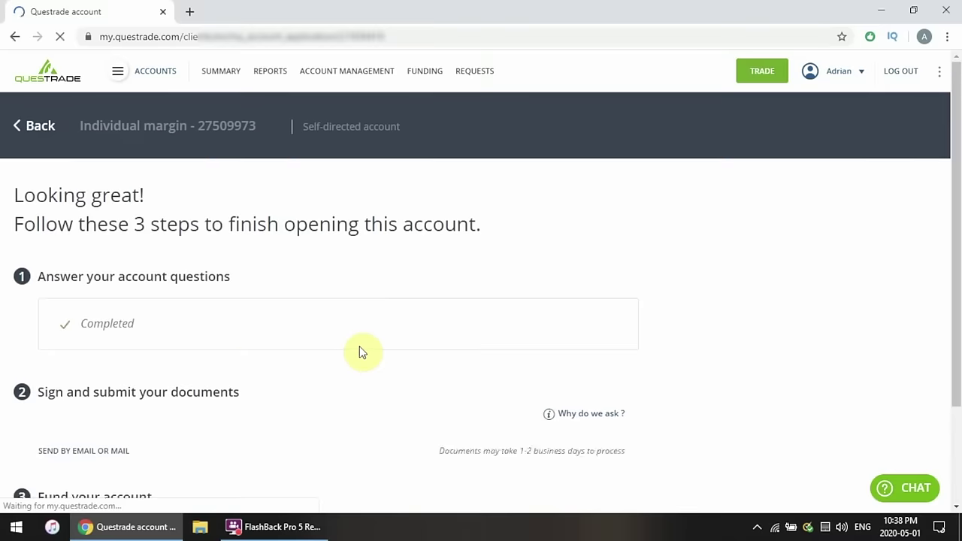
pyautogui.scroll(-2, 346, 248)
pyautogui.scroll(-3, 284, 230)
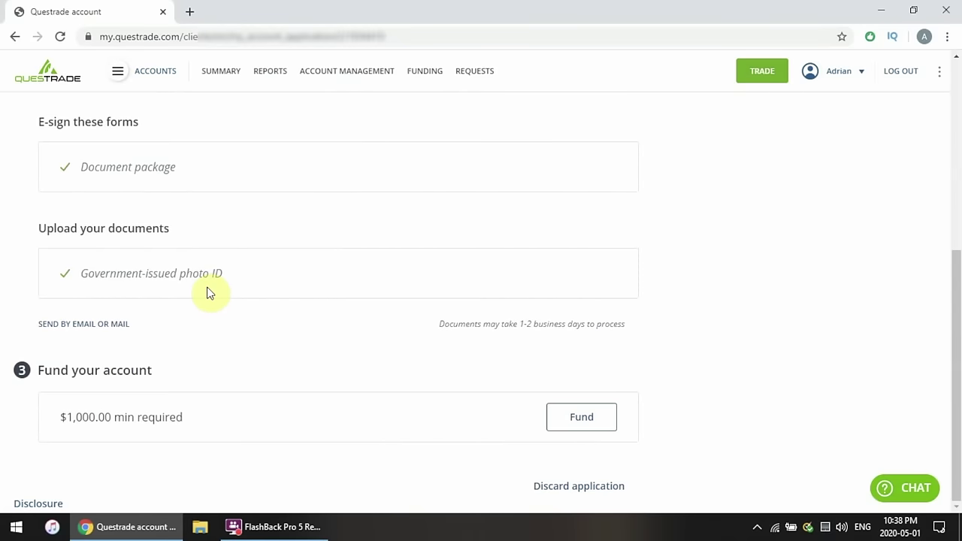
pyautogui.scroll(1, 208, 293)
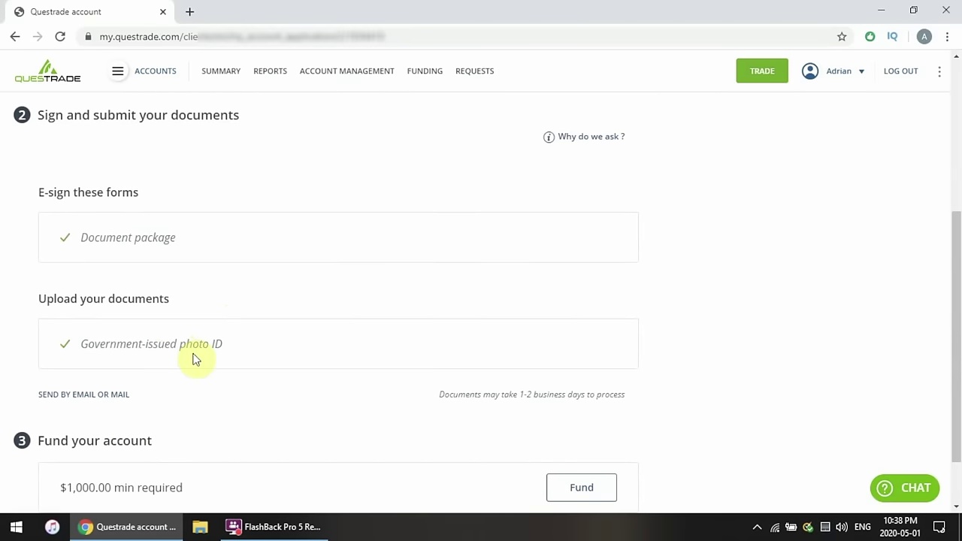
pyautogui.scroll(-1, 146, 408)
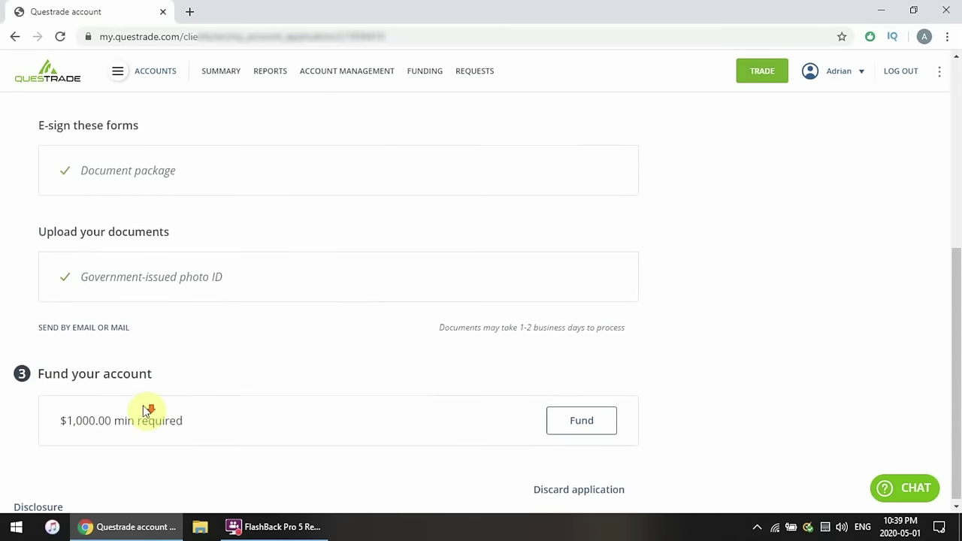
pyautogui.scroll(4, 369, 380)
pyautogui.scroll(-4, 361, 390)
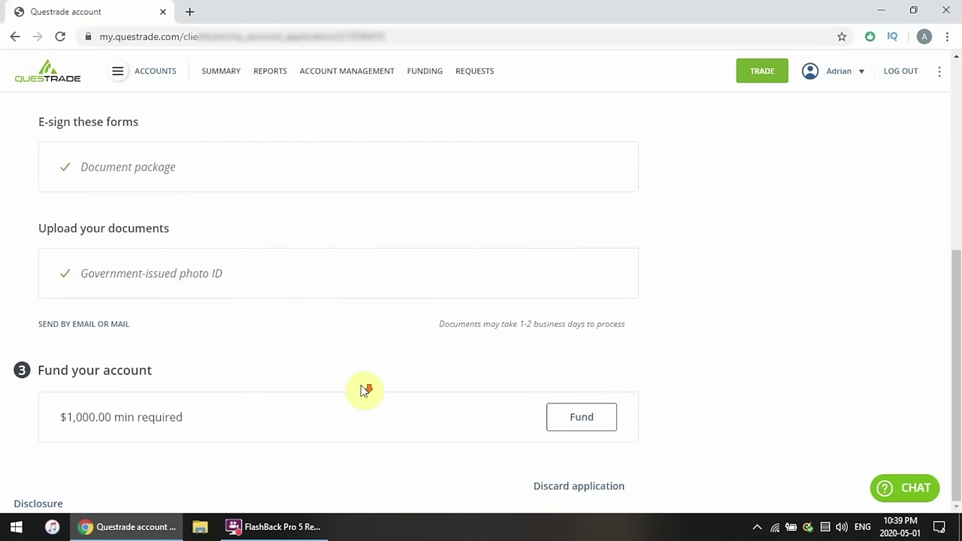